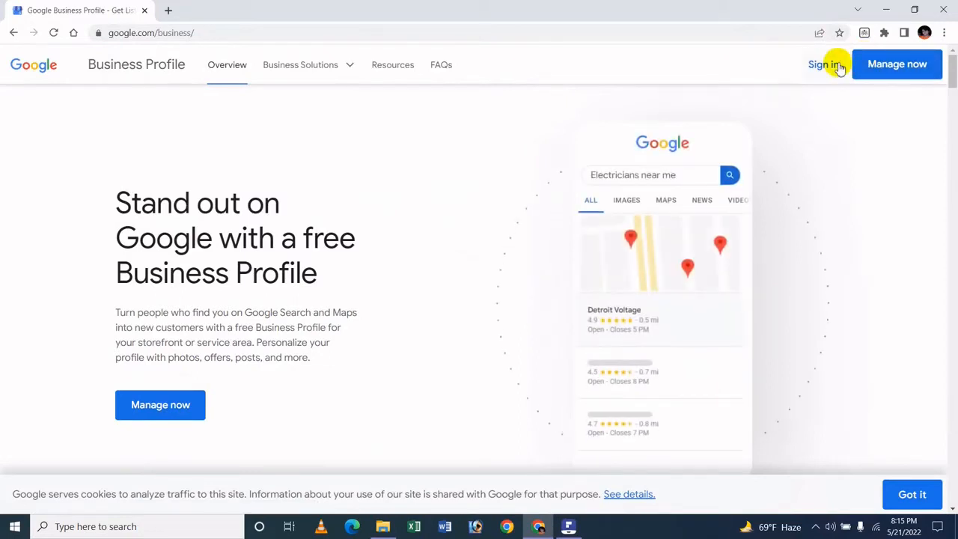
# Open the business information page of the Nail & Spa profile and look over its details.
pyautogui.click(897, 68)
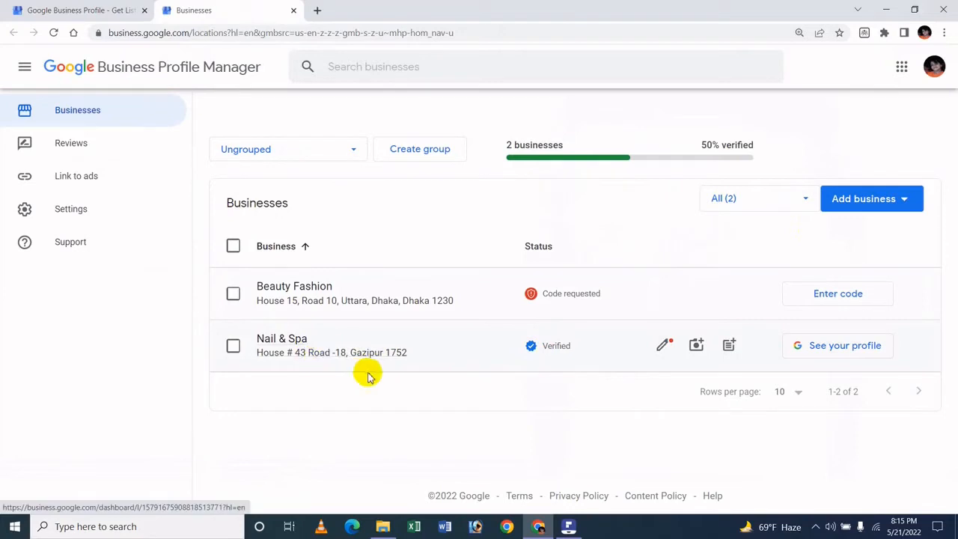
pyautogui.click(283, 342)
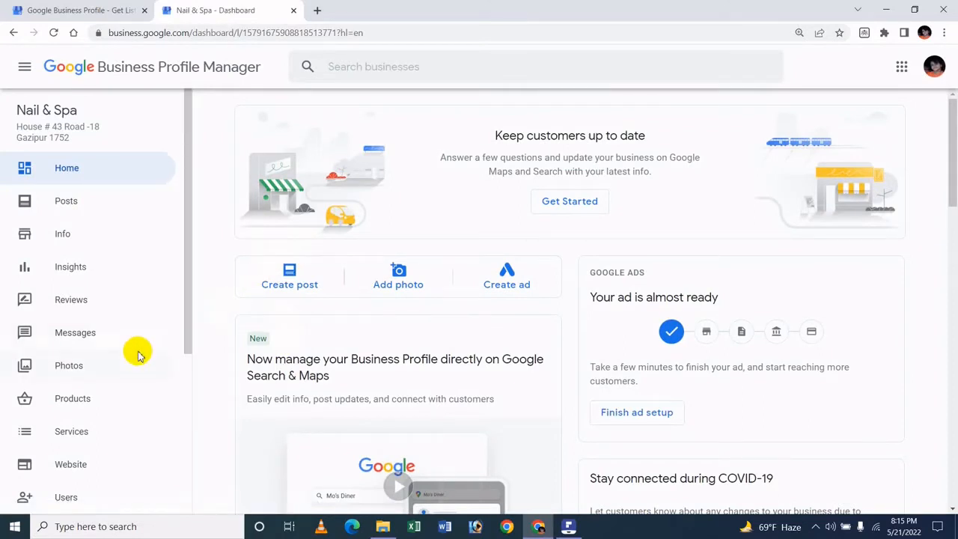
pyautogui.click(101, 241)
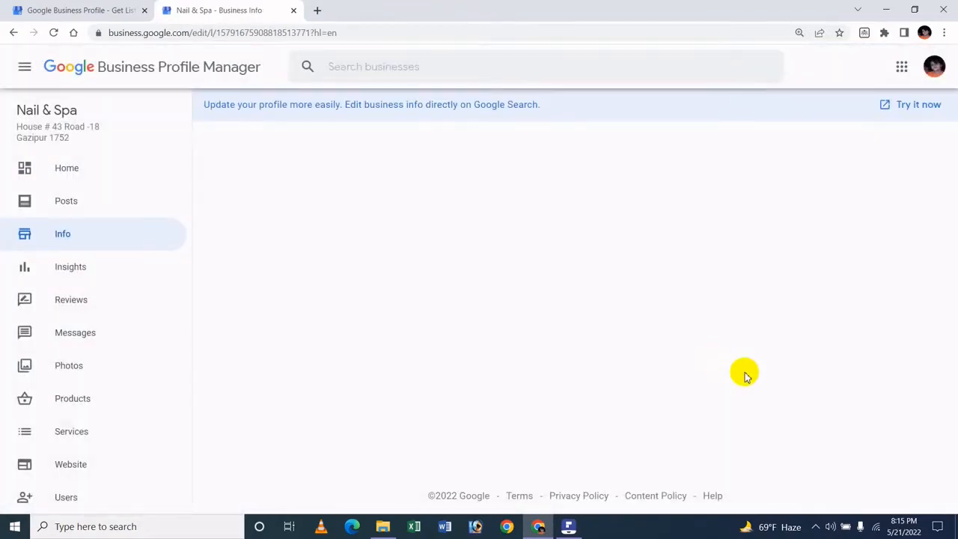
pyautogui.scroll(-1, 747, 377)
pyautogui.scroll(1, 747, 378)
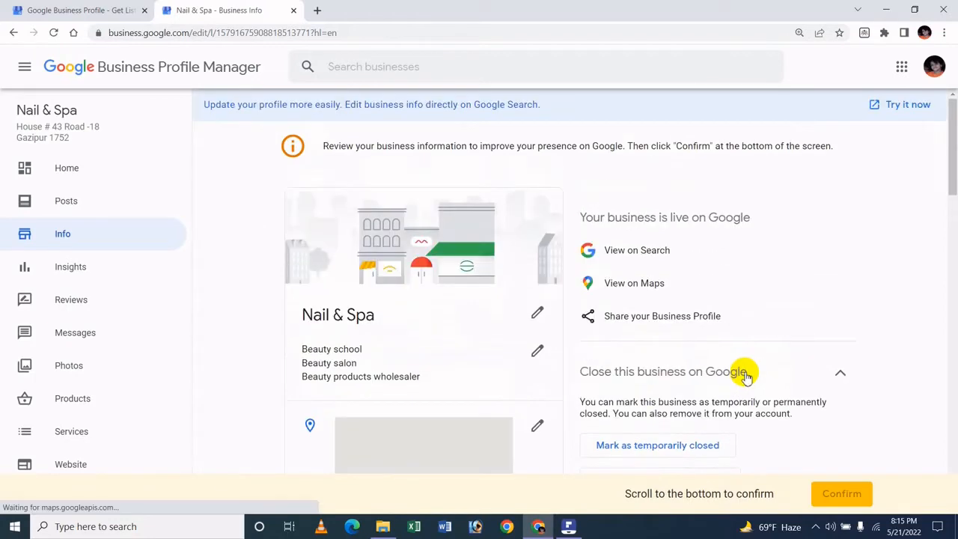
pyautogui.scroll(-2, 408, 379)
pyautogui.scroll(2, 408, 380)
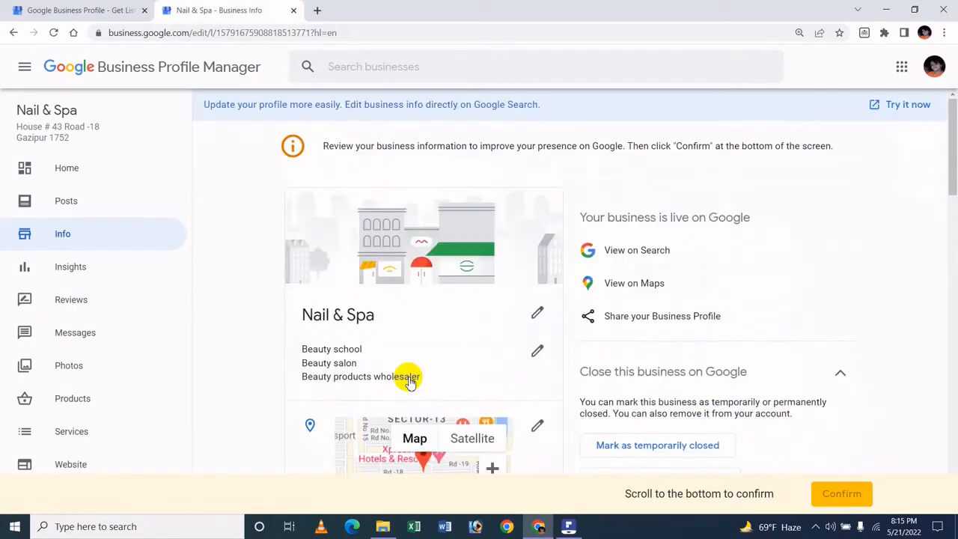
# Try editing the business name with placeholder text, clear the name completely, and discard the change.
pyautogui.click(538, 310)
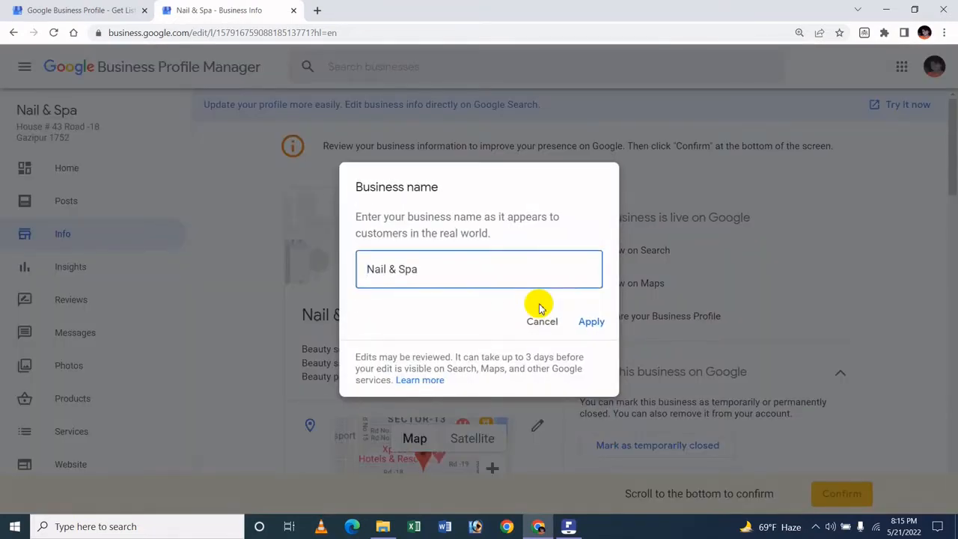
pyautogui.press('End')
pyautogui.write('vfkuyyttr')
pyautogui.press('BackSpace')
pyautogui.press('BackSpace')
pyautogui.press('BackSpace')
pyautogui.press('BackSpace')
pyautogui.press('BackSpace')
pyautogui.press('BackSpace')
pyautogui.press('BackSpace')
pyautogui.hotkey('ctrl', 'a')
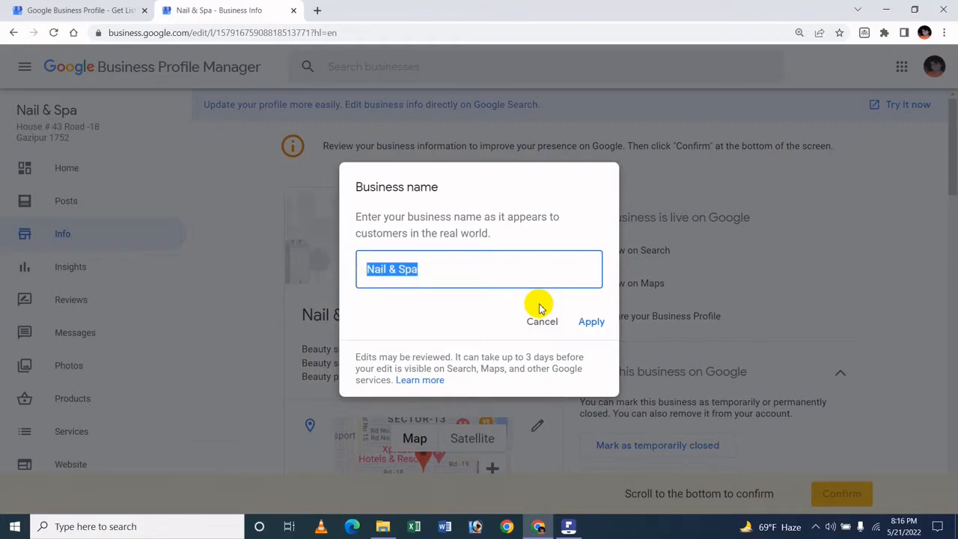
pyautogui.press('BackSpace')
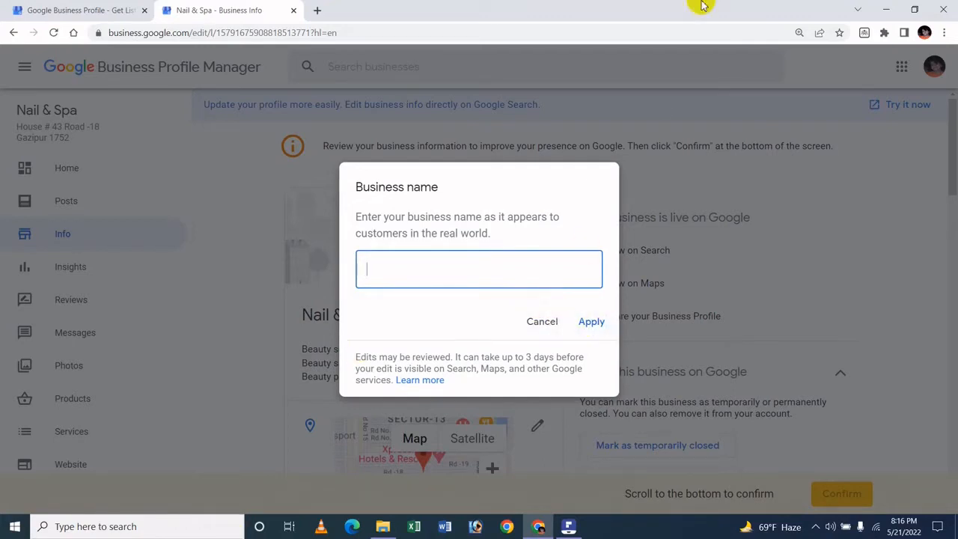
pyautogui.click(542, 322)
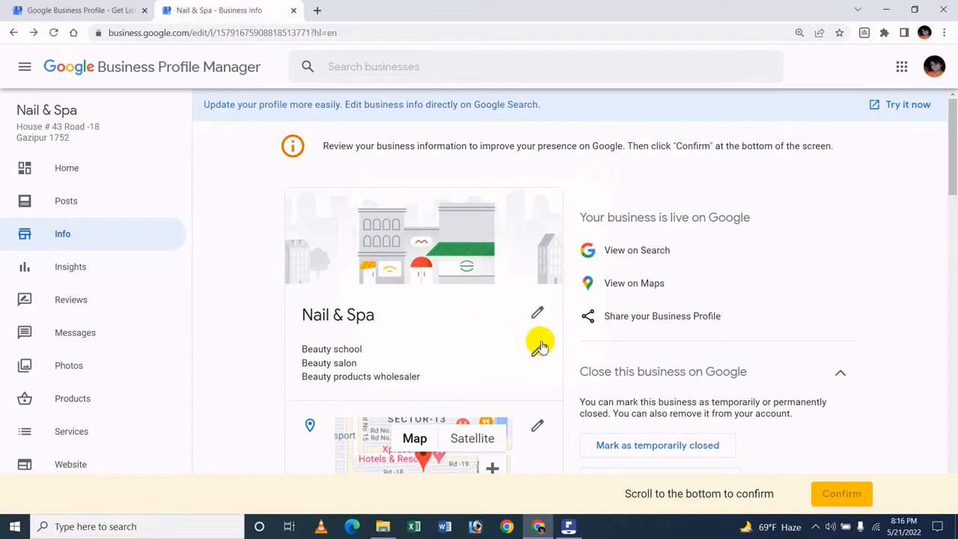
# Change the business's primary category to Beauty product supplier.
pyautogui.click(538, 349)
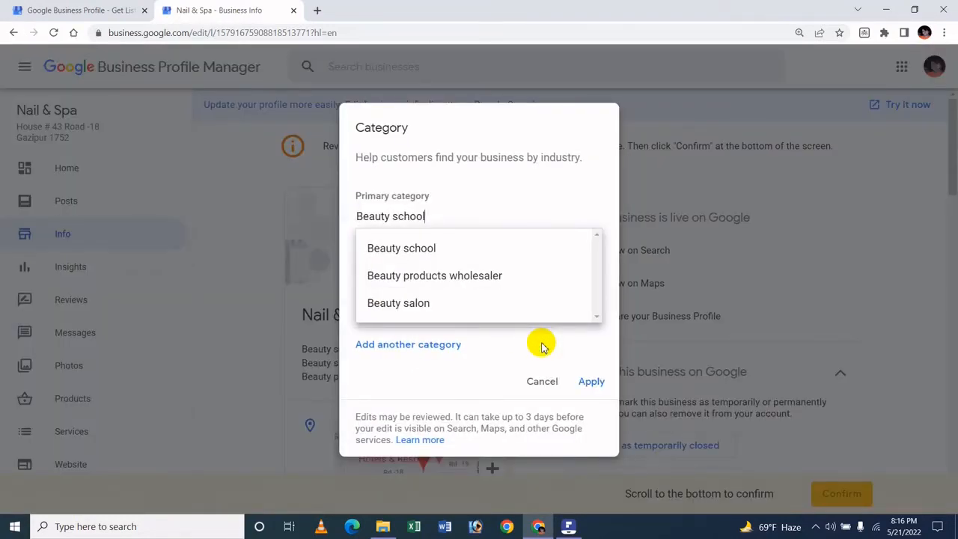
pyautogui.click(563, 277)
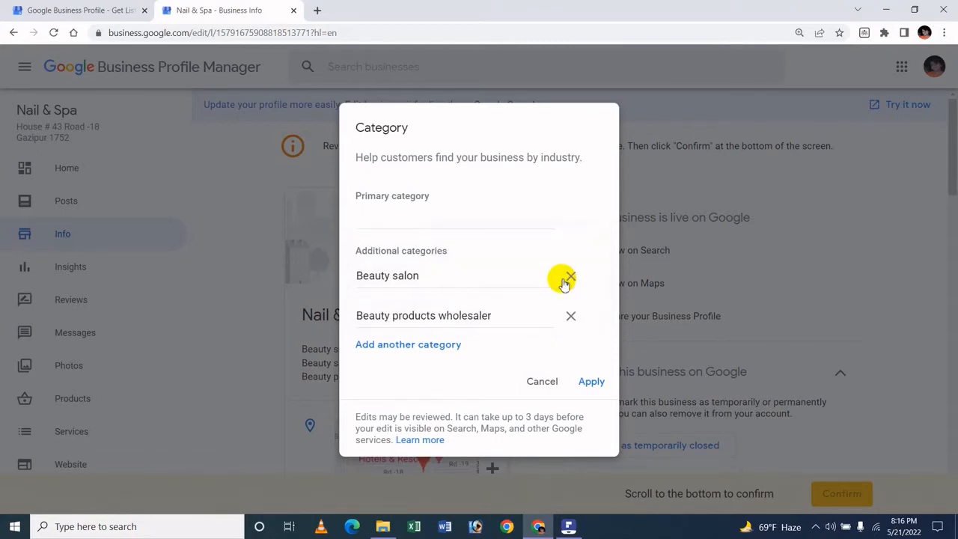
pyautogui.write('Beauty')
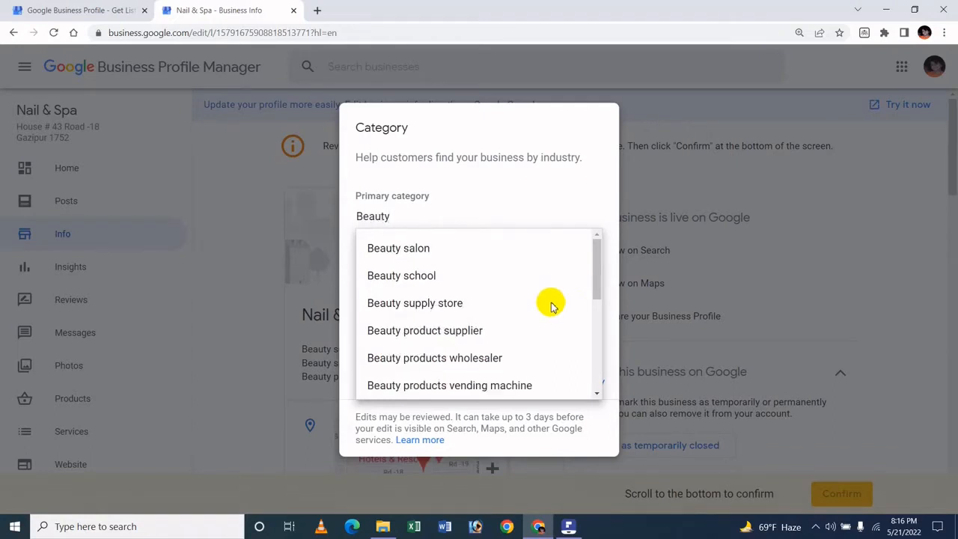
pyautogui.click(520, 330)
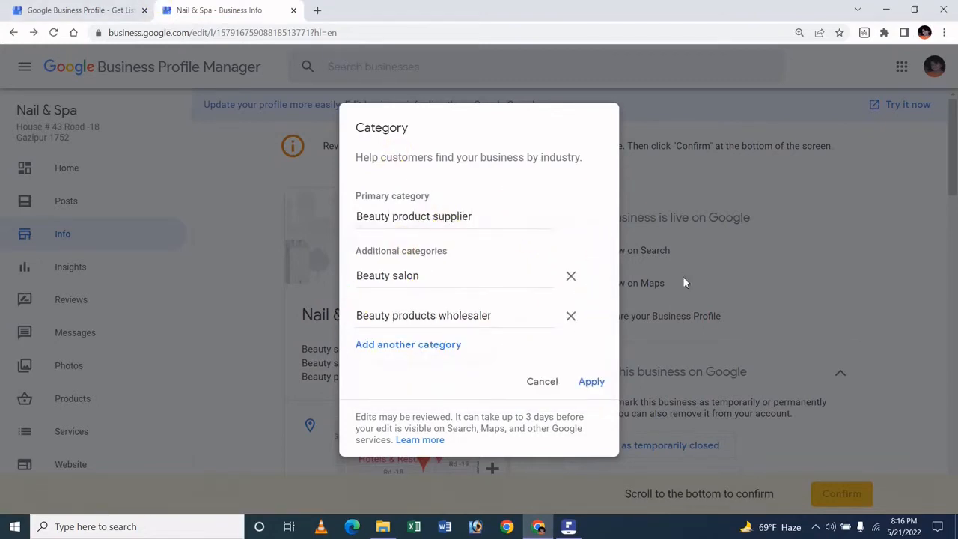
# Try an additional category with placeholder text, remove that entry, and discard all category changes.
pyautogui.click(462, 346)
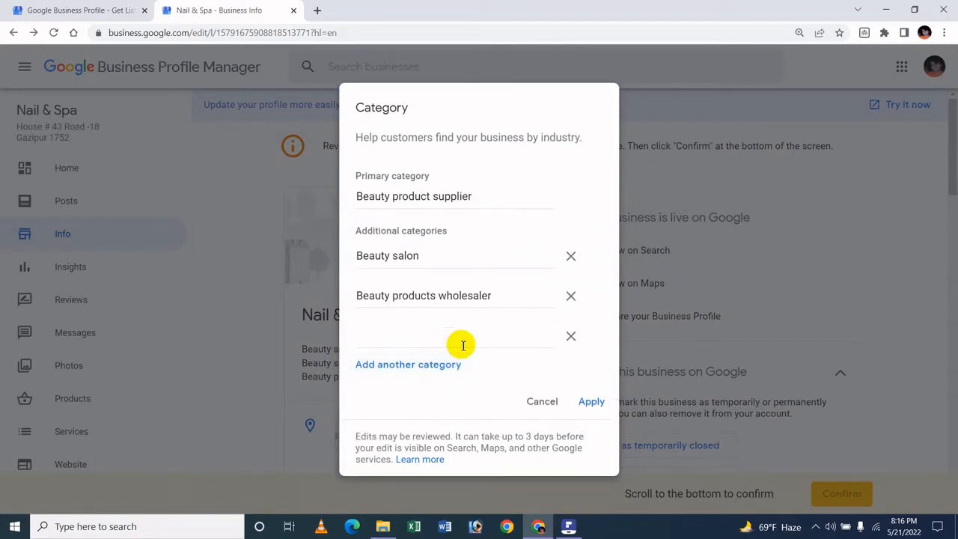
pyautogui.write('gmfnvfnfjh')
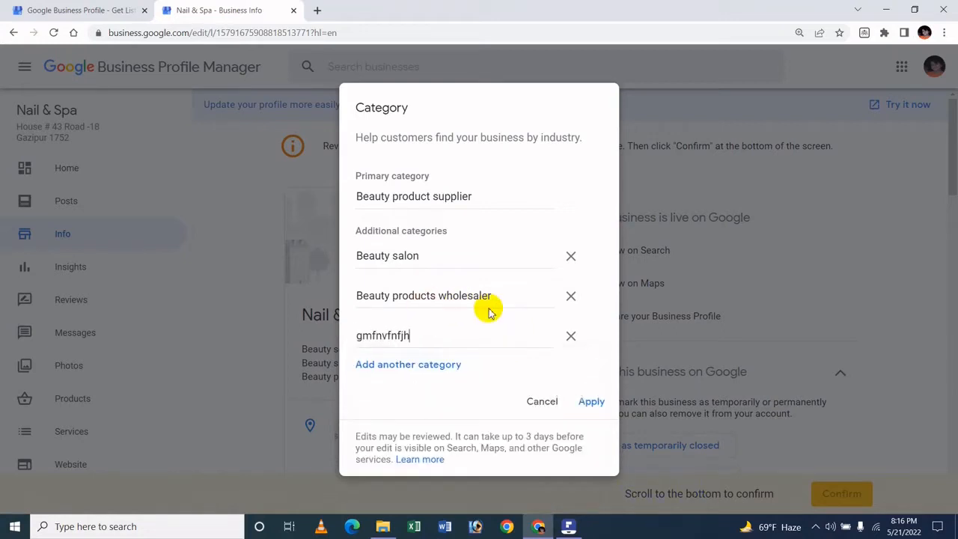
pyautogui.write('nhcg')
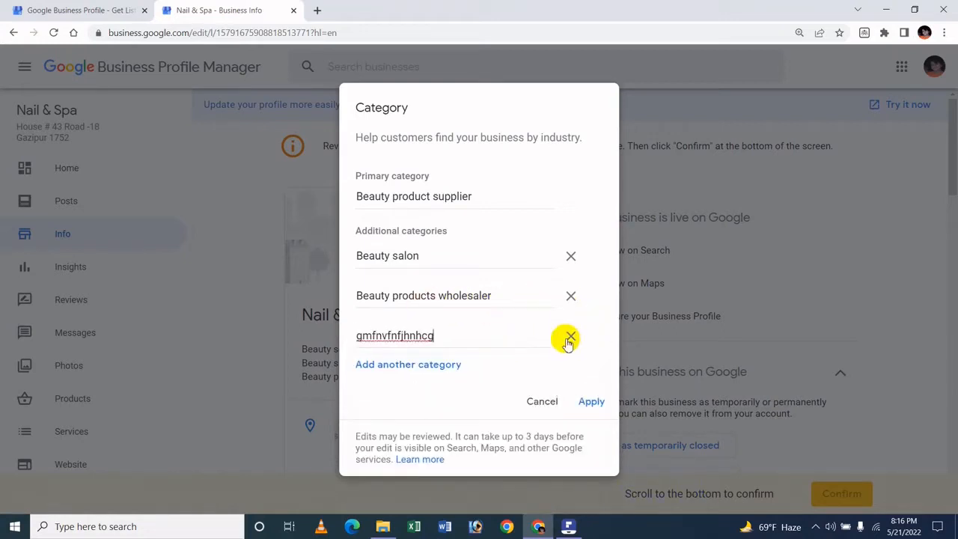
pyautogui.click(570, 338)
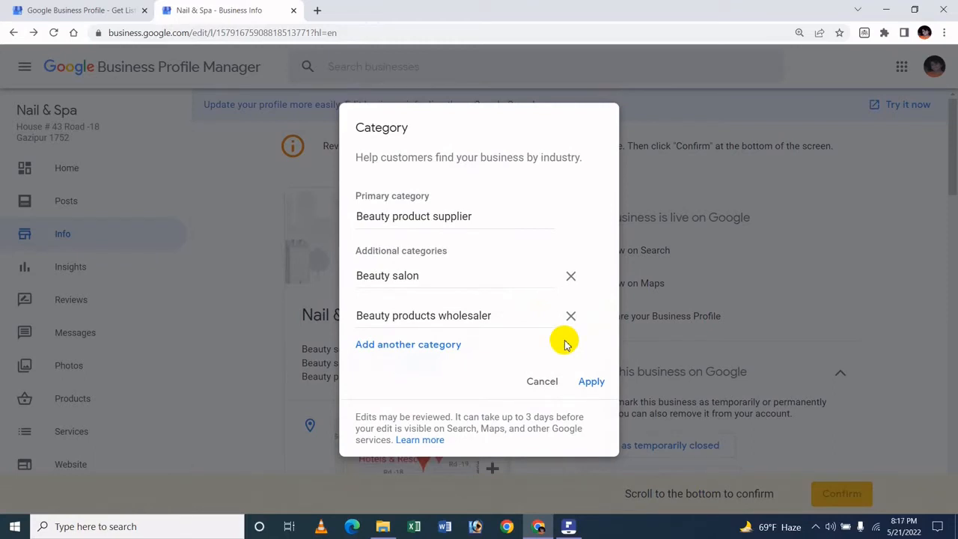
pyautogui.click(527, 380)
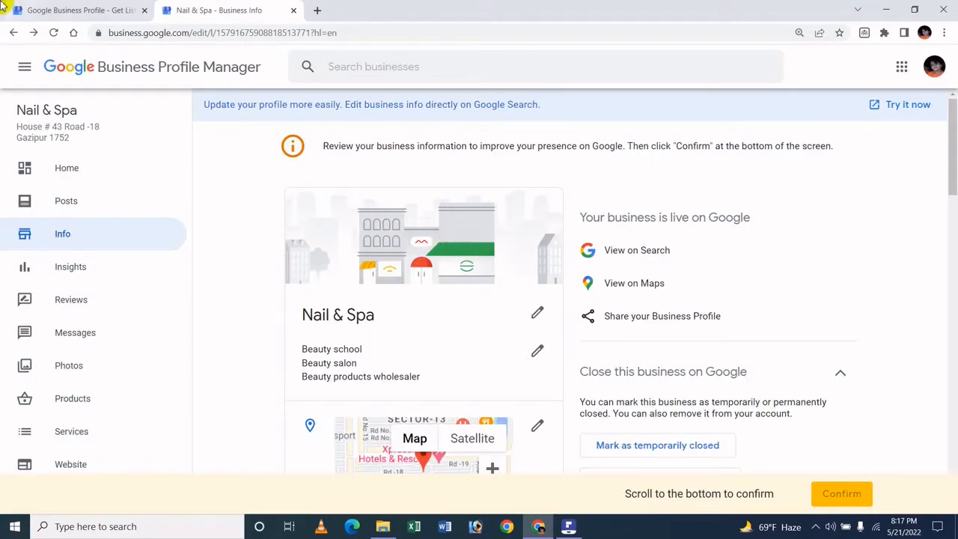
# Open the business location for editing and change the road number in the street address.
pyautogui.scroll(-3, 453, 250)
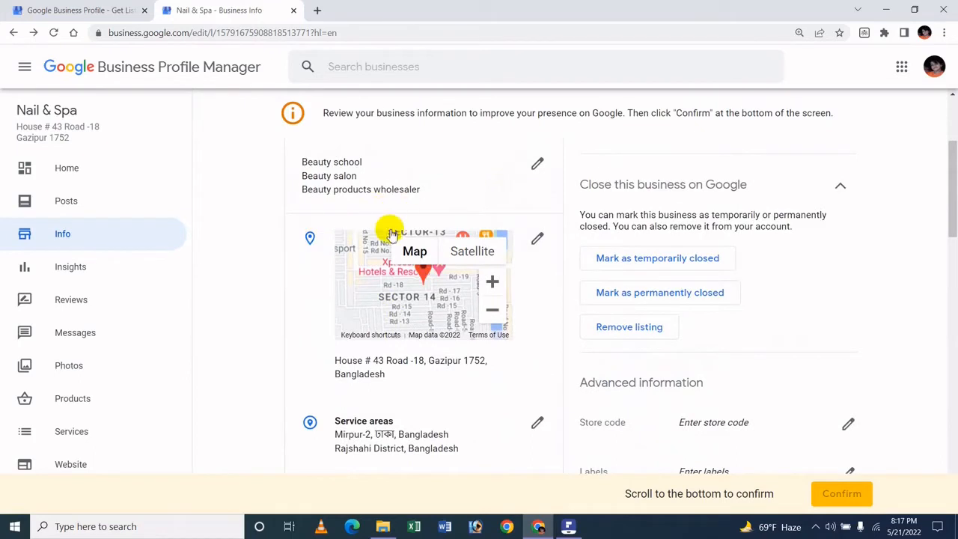
pyautogui.click(539, 241)
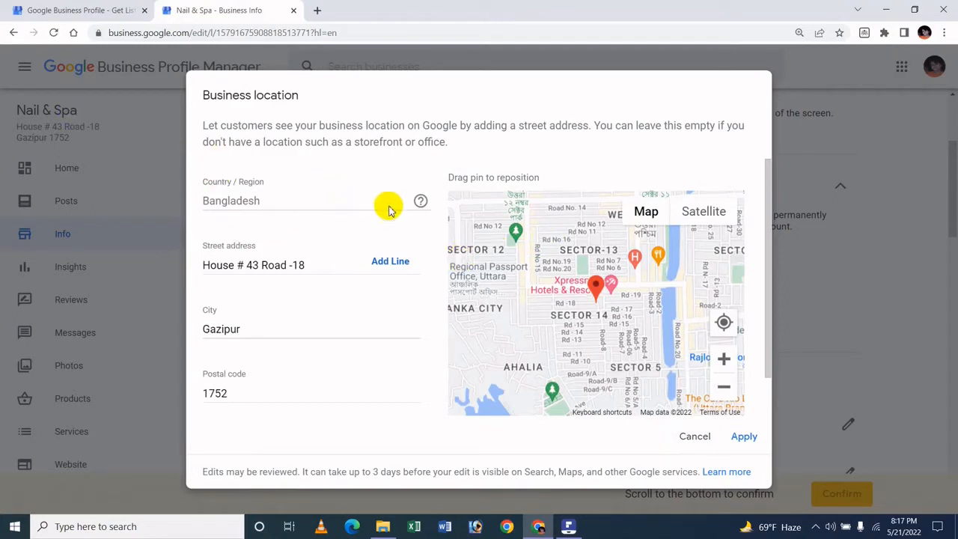
pyautogui.moveTo(420, 202)
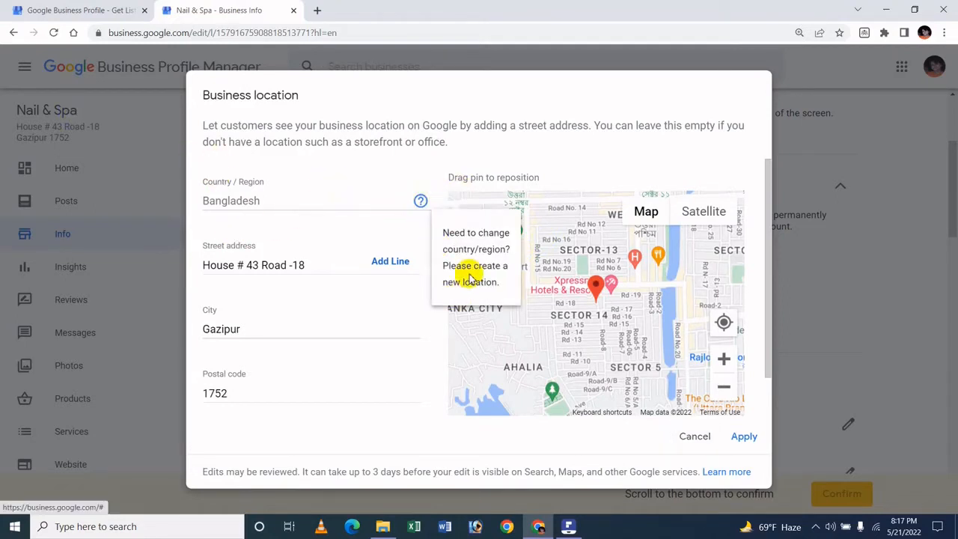
pyautogui.click(299, 265)
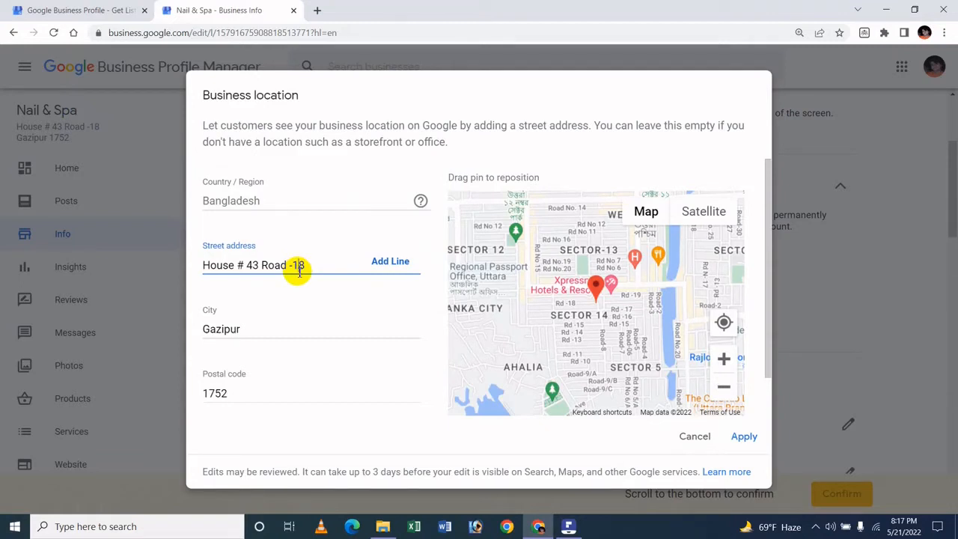
pyautogui.press('BackSpace')
pyautogui.write('7')
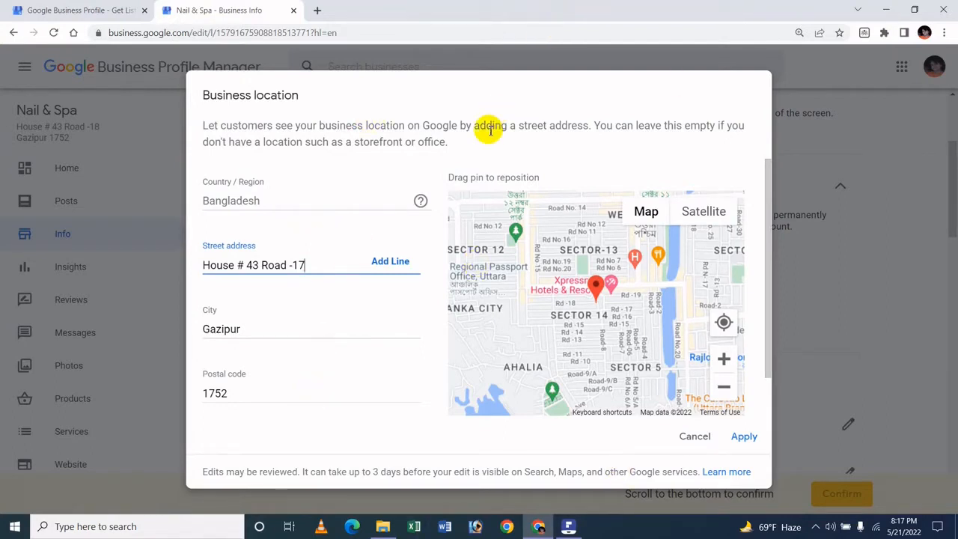
# Reposition the map pin via the current device location to the main road near Chandpur Police Lines, and discard the location changes.
pyautogui.moveTo(624, 293); pyautogui.dragTo(587, 453)
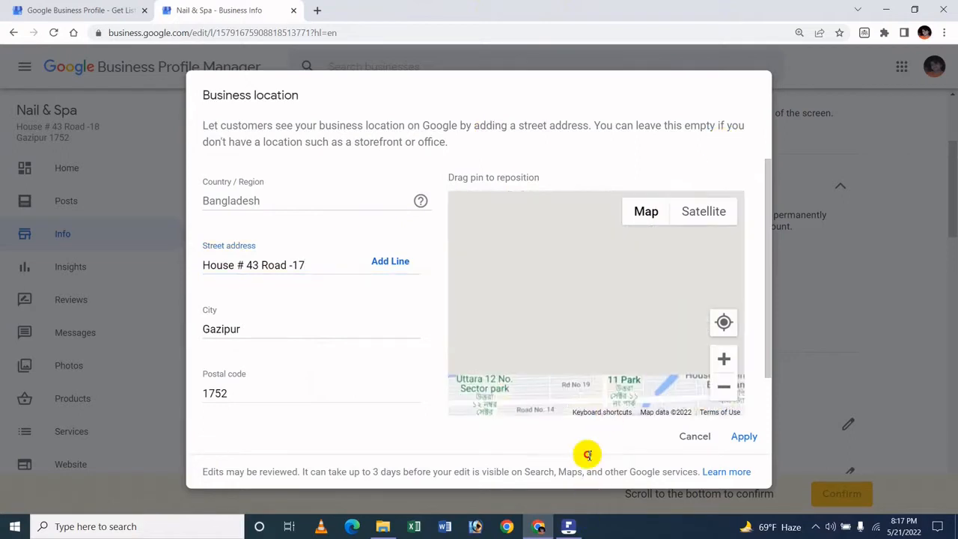
pyautogui.moveTo(603, 296); pyautogui.dragTo(649, 286)
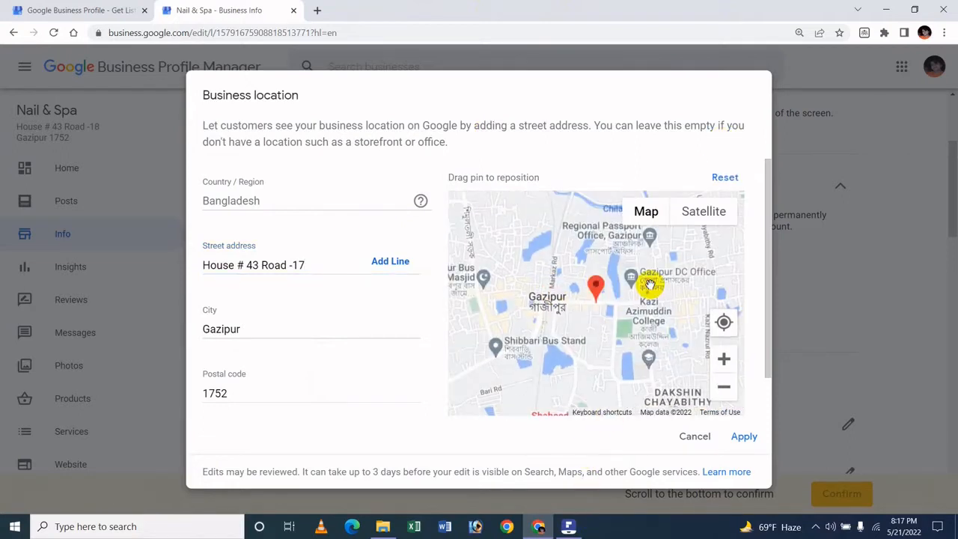
pyautogui.click(723, 322)
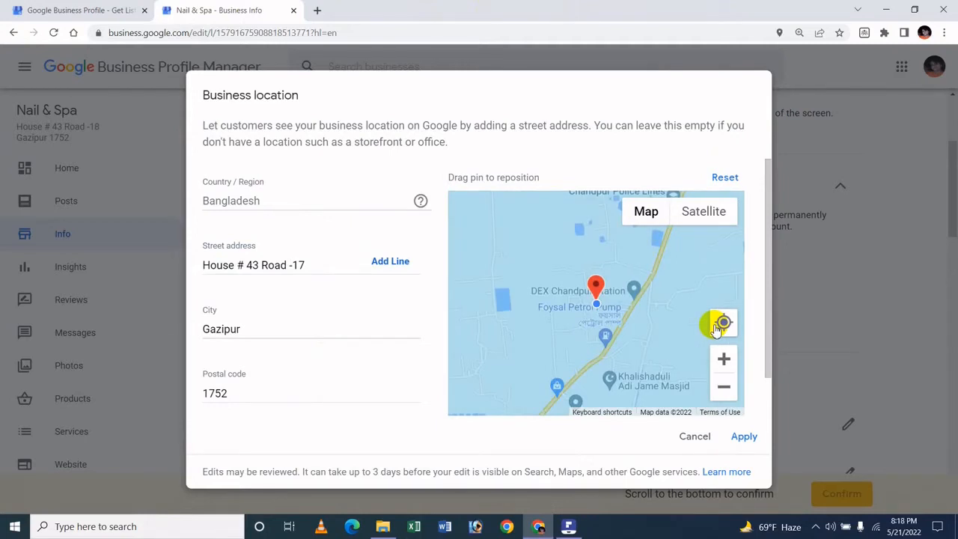
pyautogui.moveTo(667, 314); pyautogui.dragTo(656, 380)
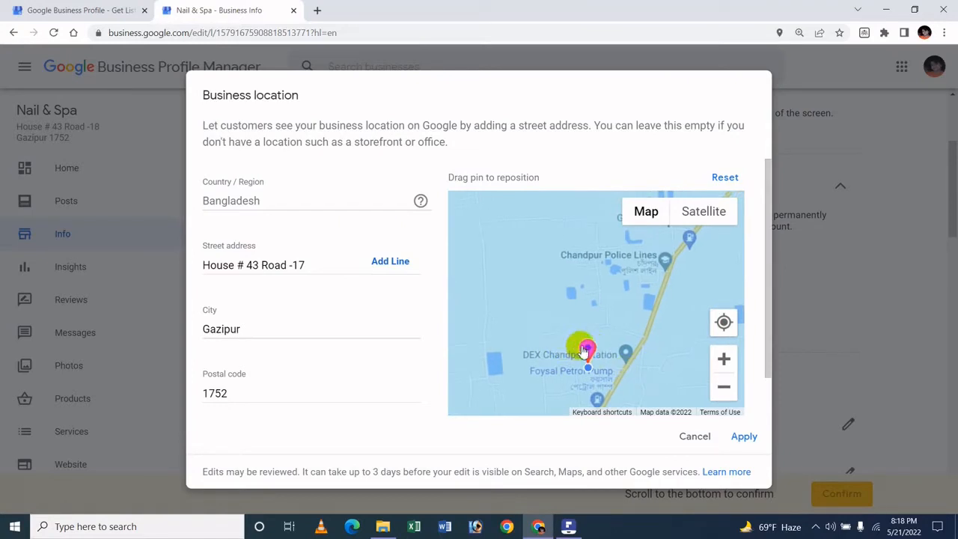
pyautogui.moveTo(584, 350)
pyautogui.mouseDown()
pyautogui.moveTo(622, 280)
pyautogui.moveTo(684, 242)
pyautogui.moveTo(661, 242)
pyautogui.moveTo(659, 300)
pyautogui.moveTo(607, 287)
pyautogui.moveTo(681, 234)
pyautogui.moveTo(666, 248)
pyautogui.moveTo(670, 276)
pyautogui.moveTo(660, 291)
pyautogui.mouseUp()
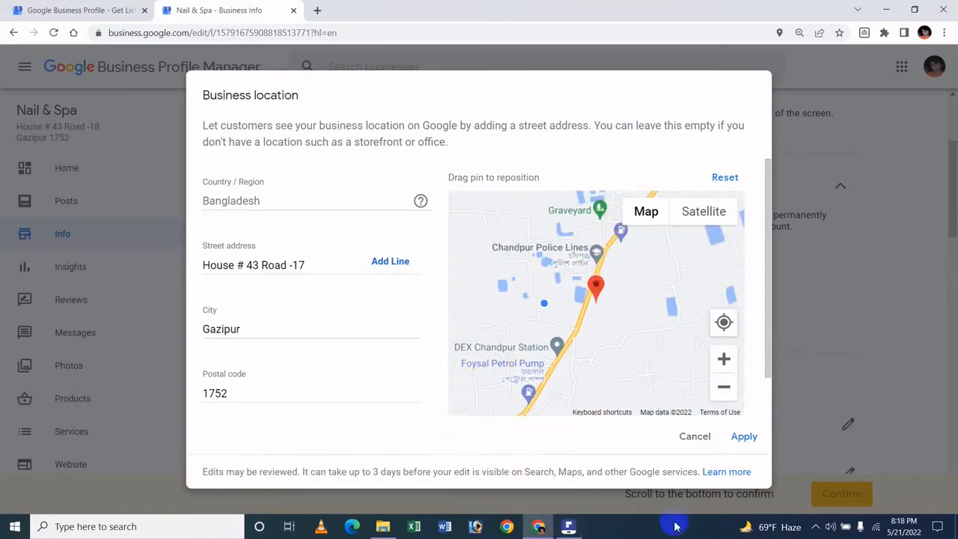
pyautogui.click(681, 437)
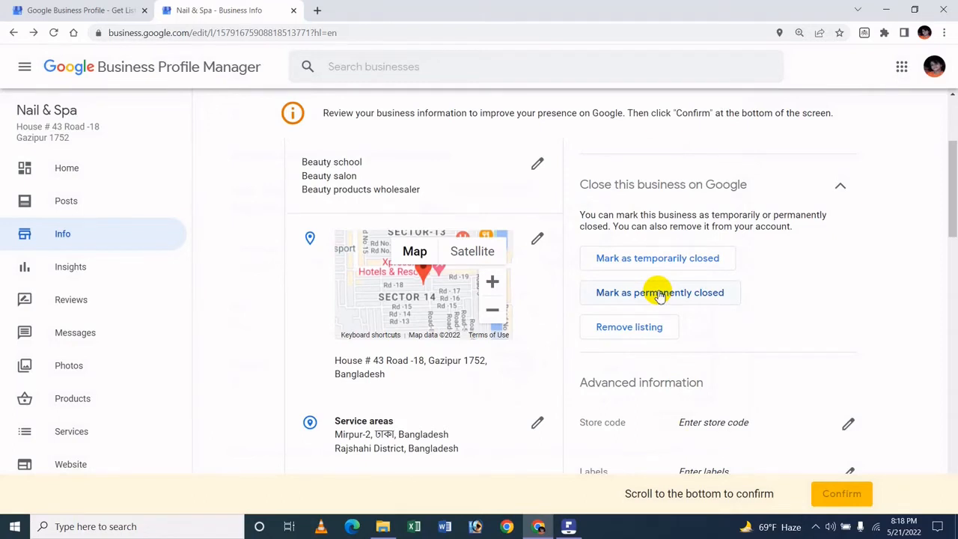
# Try adding Uttarpara, West Bengal, India to the service areas, remove that entry, and discard the service area changes.
pyautogui.scroll(-3, 445, 391)
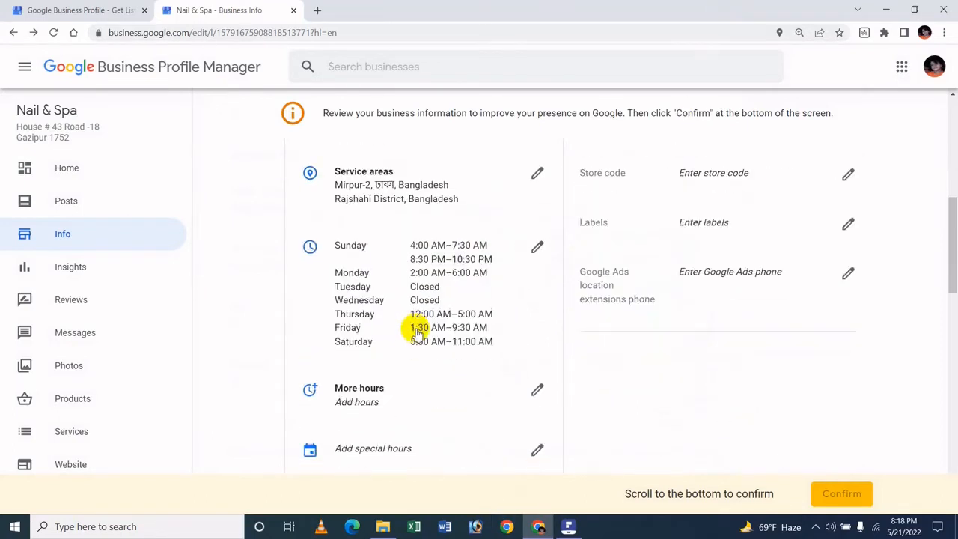
pyautogui.scroll(2, 449, 167)
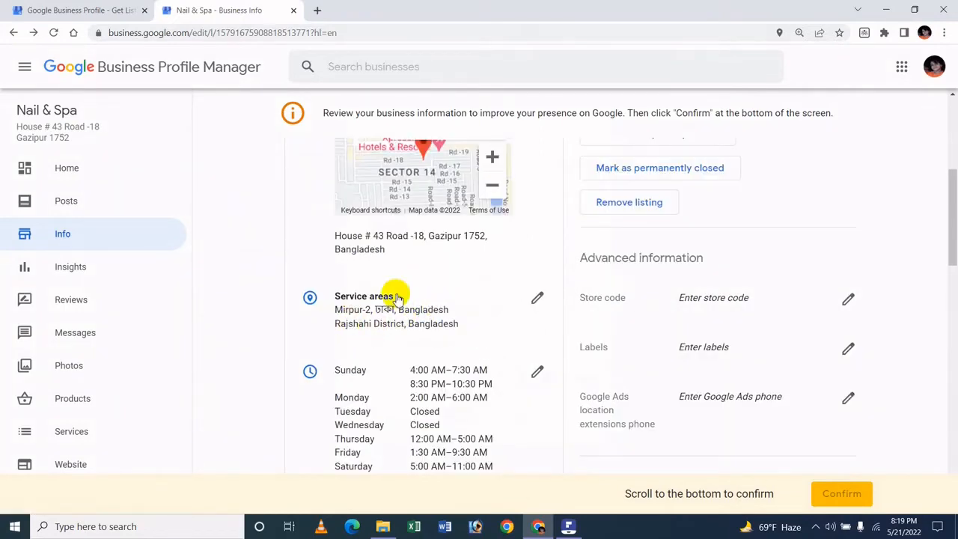
pyautogui.click(393, 321)
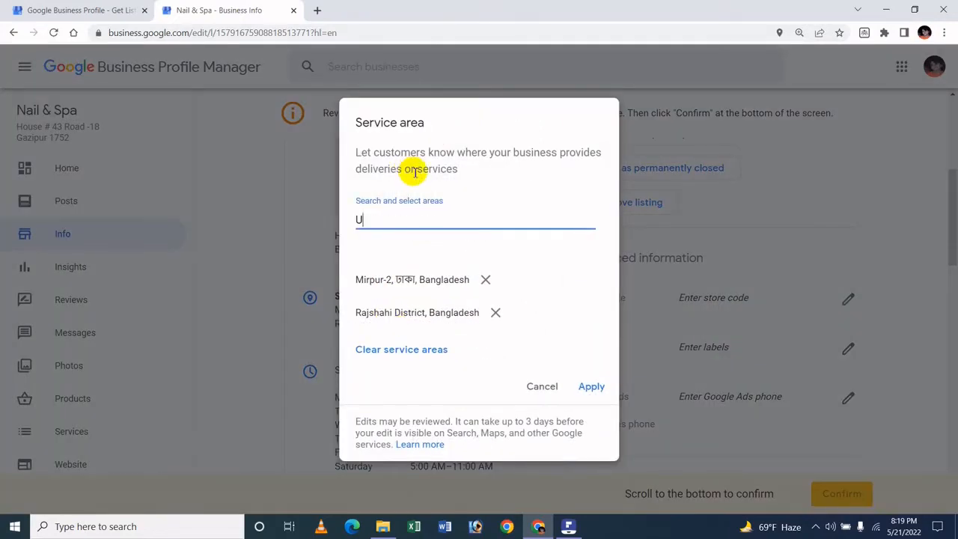
pyautogui.write('Uttar')
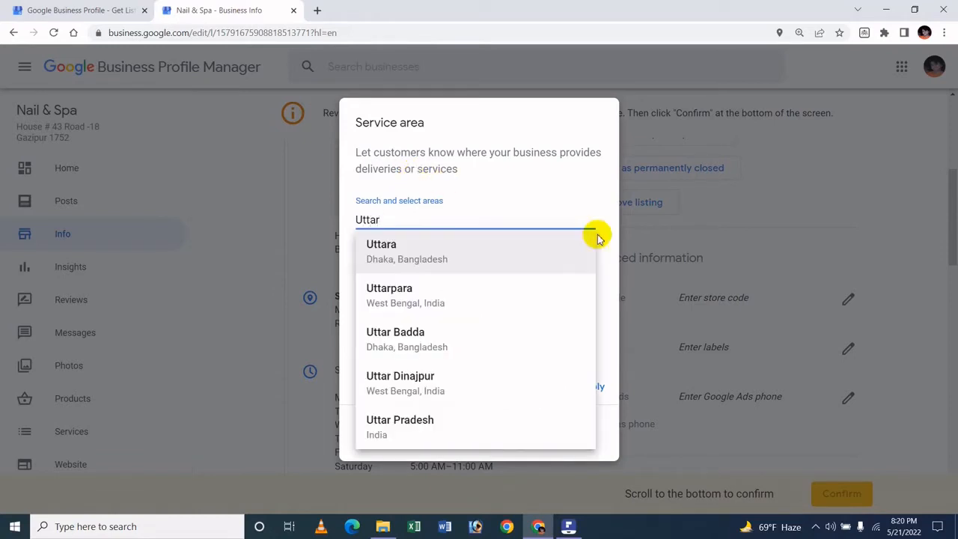
pyautogui.click(412, 285)
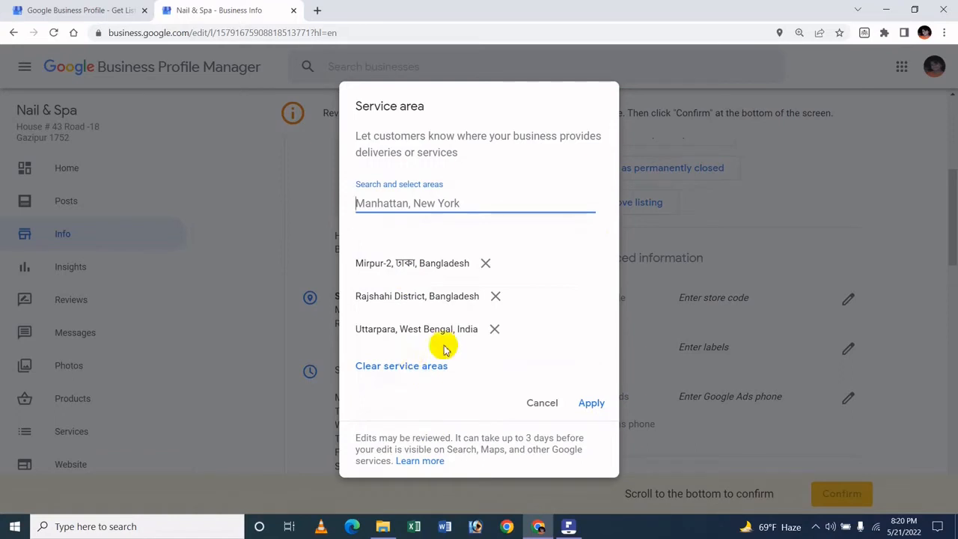
pyautogui.click(496, 330)
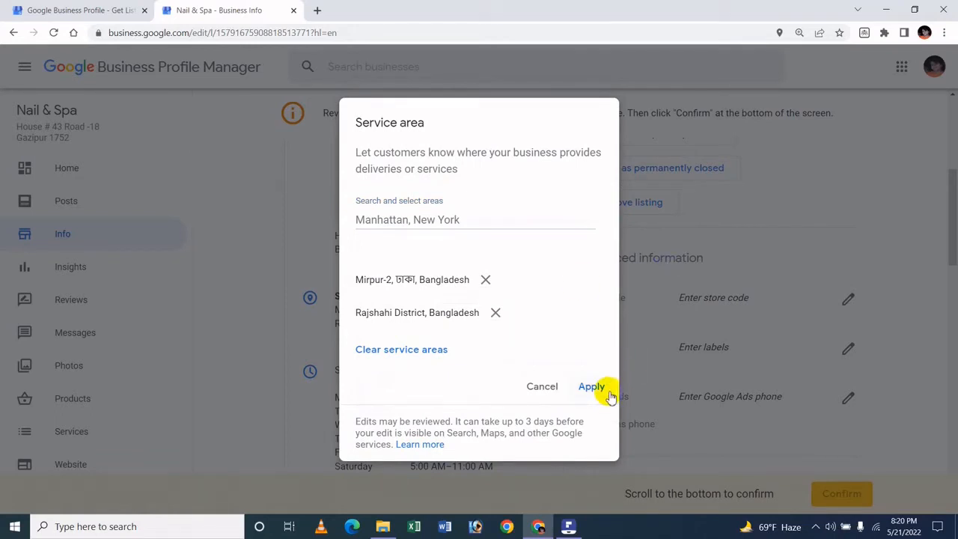
pyautogui.click(558, 387)
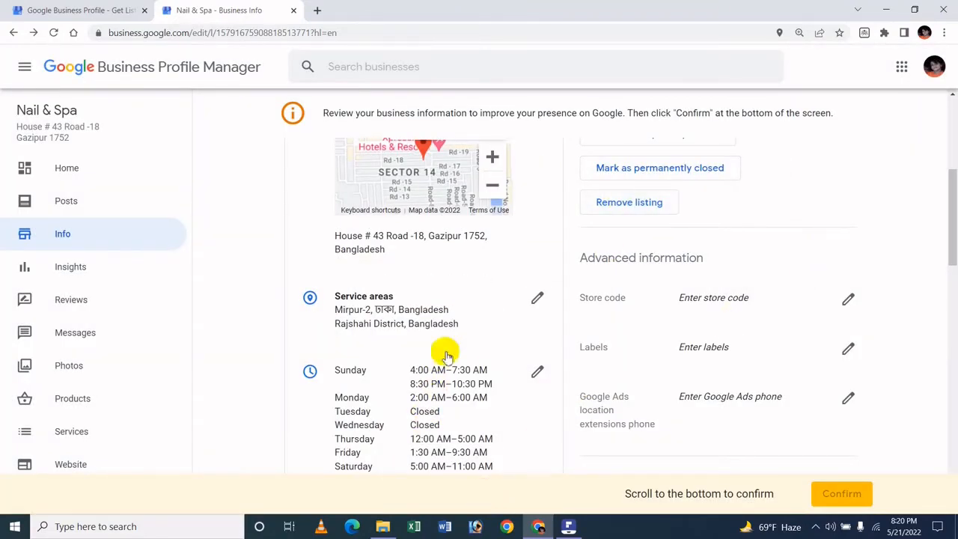
# Open the business's regular opening hours for editing and mark Sunday as closed.
pyautogui.scroll(-3, 465, 233)
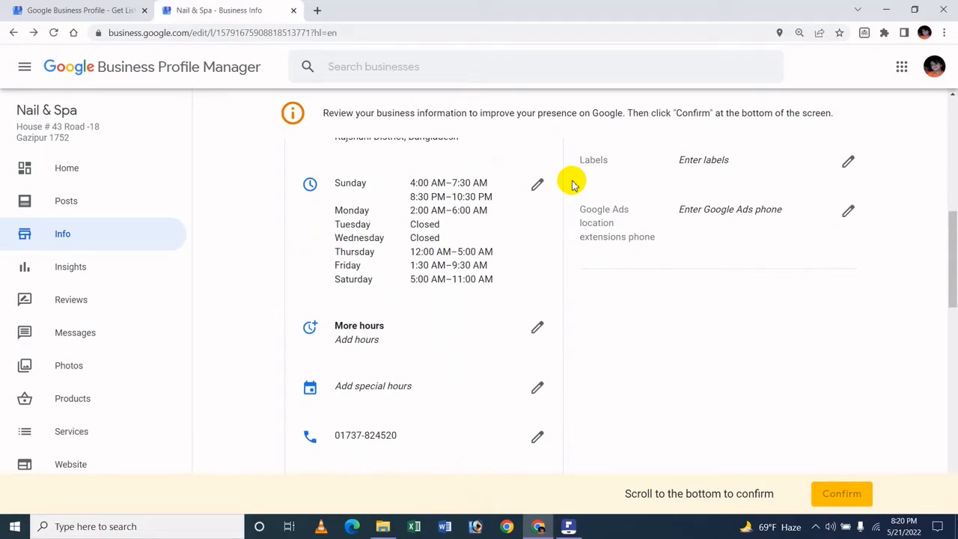
pyautogui.click(524, 190)
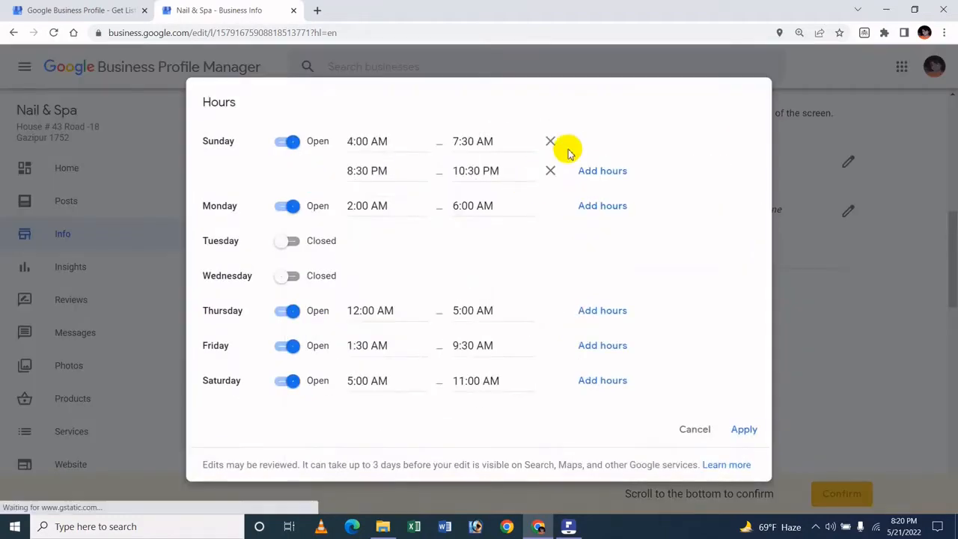
pyautogui.click(694, 429)
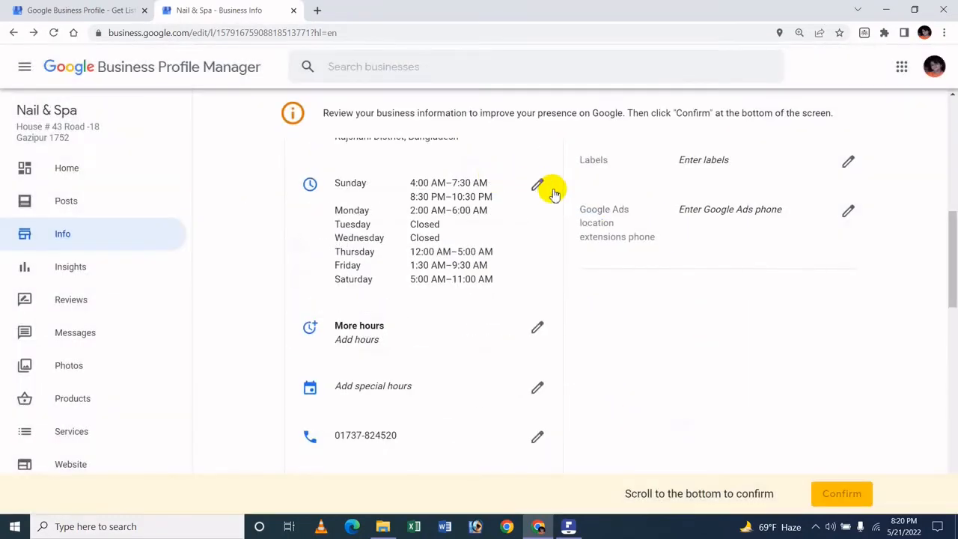
pyautogui.click(537, 187)
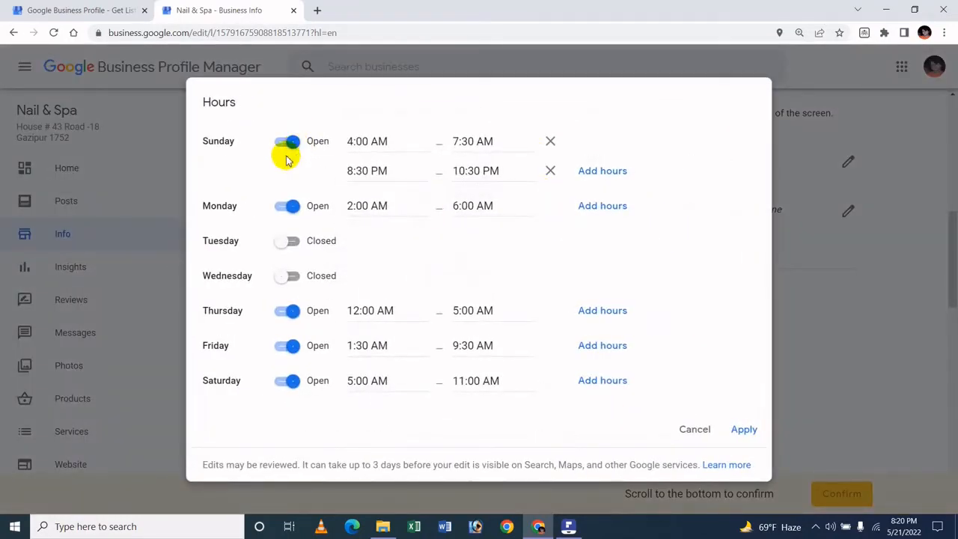
pyautogui.click(292, 240)
pyautogui.click(292, 240)
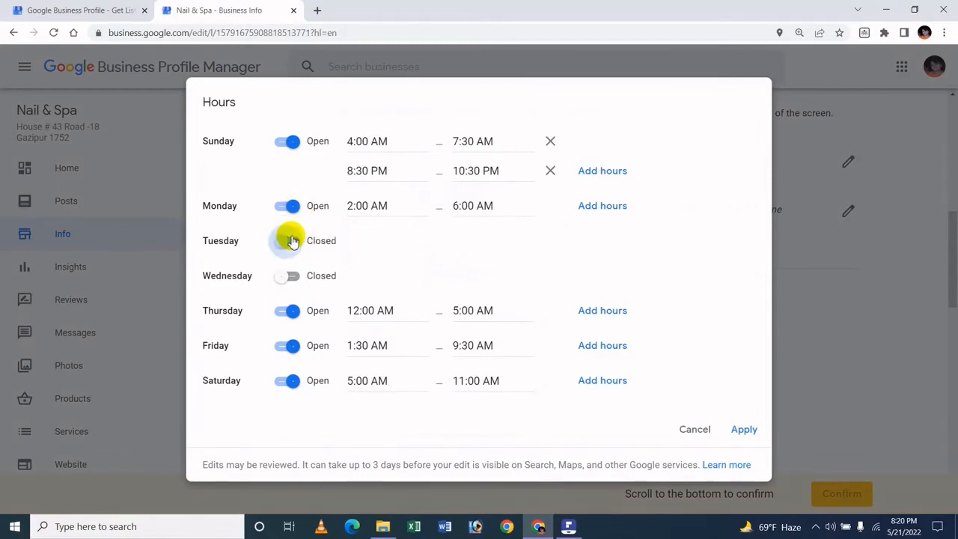
pyautogui.click(286, 143)
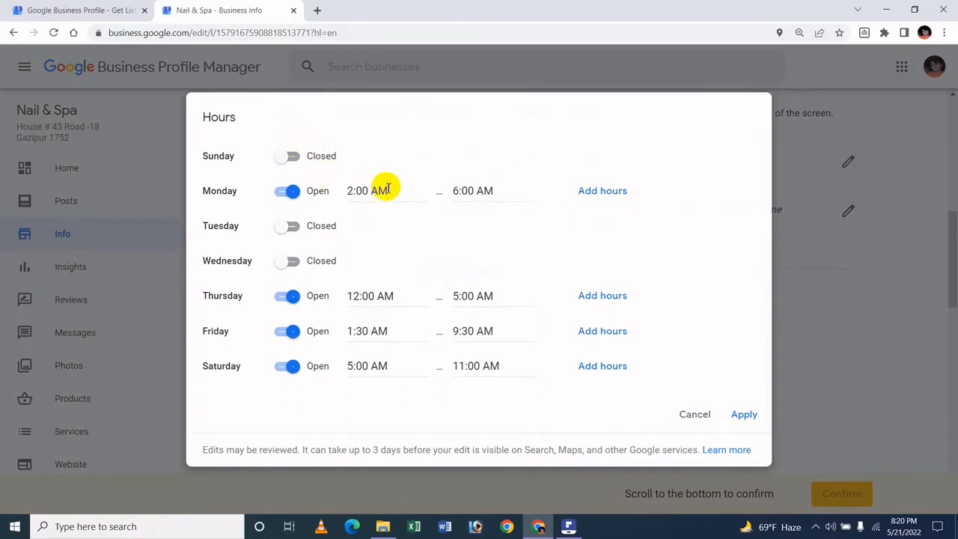
# Set Monday's regular hours to open at 12:00 AM and close at 11:30 PM.
pyautogui.click(372, 191)
pyautogui.tripleClick(354, 188)
pyautogui.press('BackSpace')
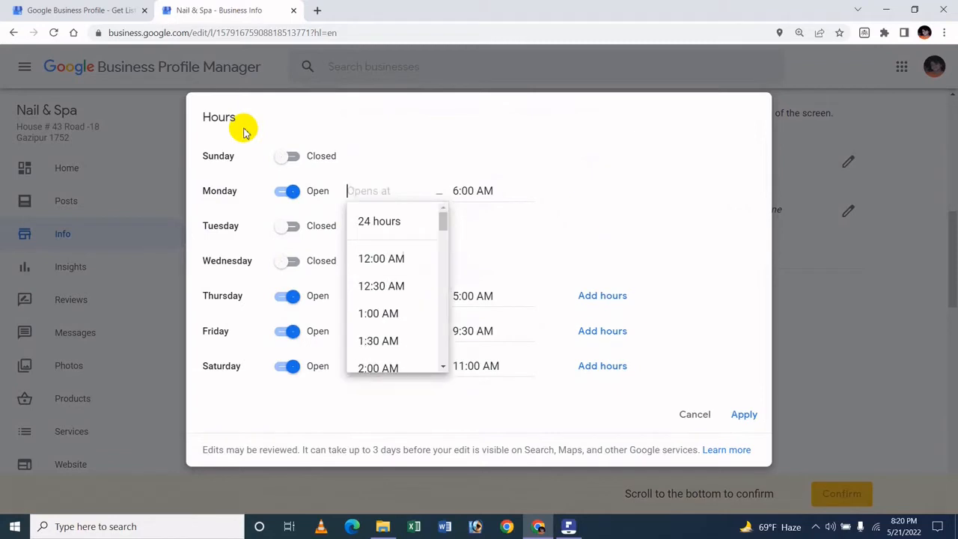
pyautogui.click(393, 260)
pyautogui.click(487, 188)
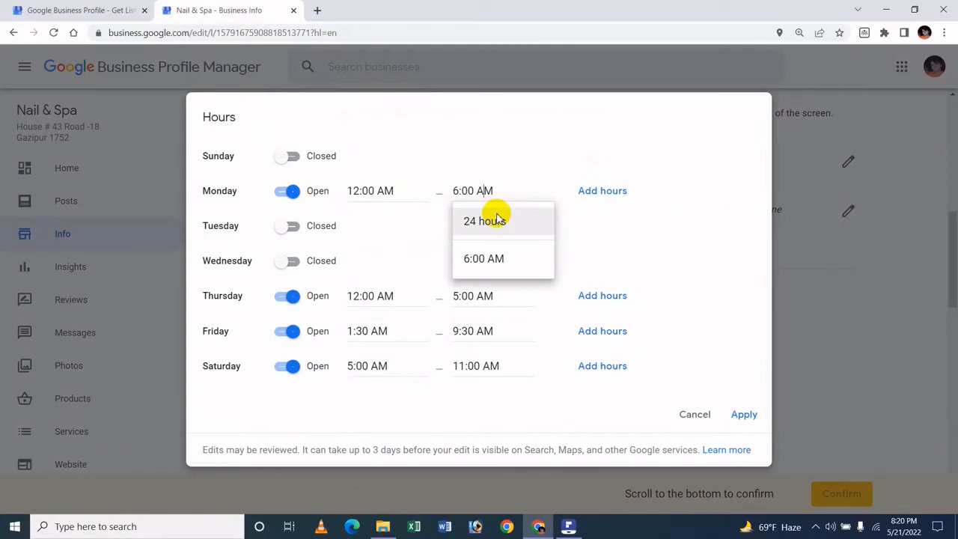
pyautogui.press('BackSpace')
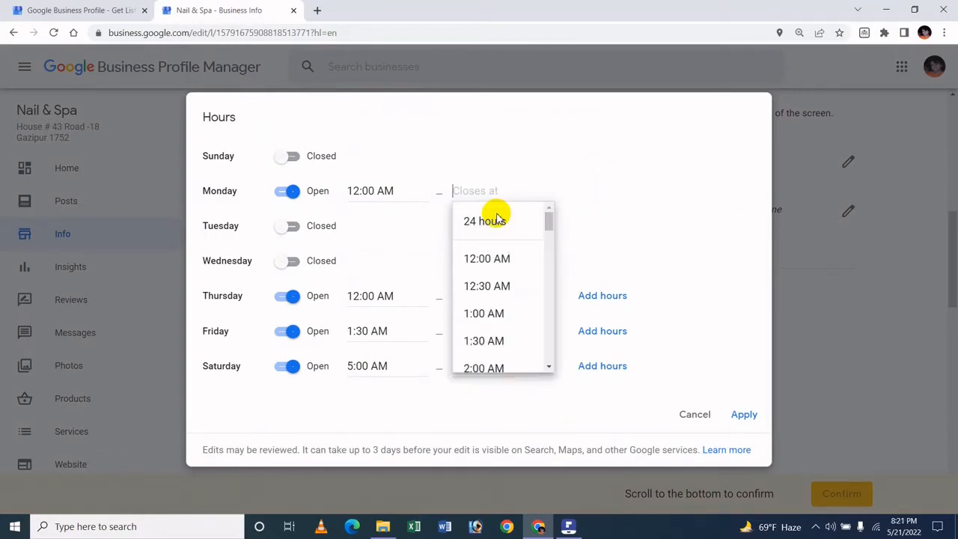
pyautogui.scroll(-4, 498, 262)
pyautogui.scroll(-12, 500, 269)
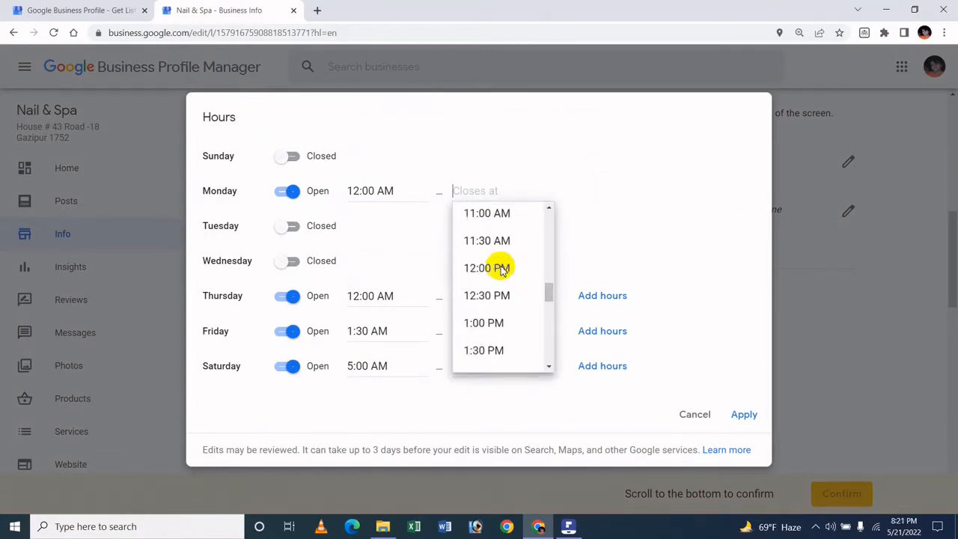
pyautogui.click(531, 355)
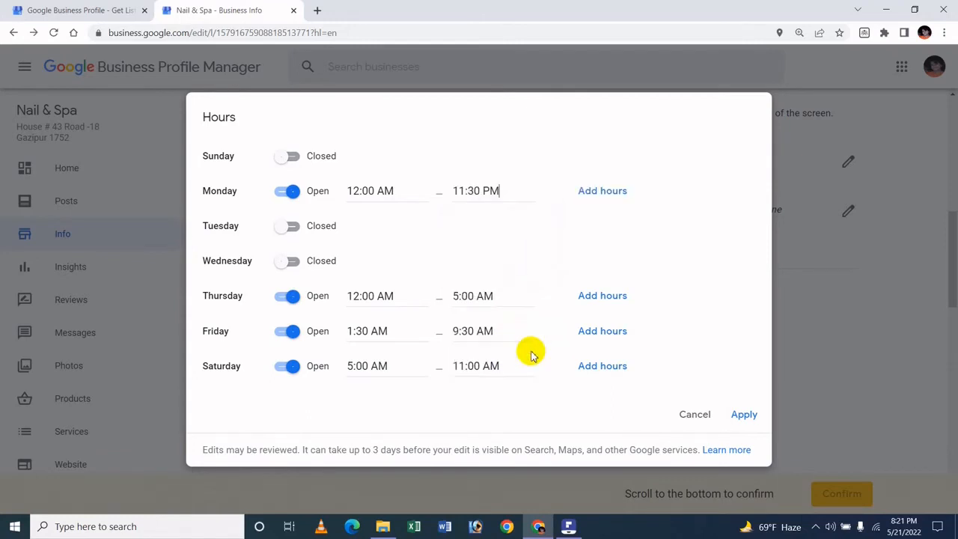
# Add a second set of Monday hours from 12:30 AM to 5:00 AM.
pyautogui.click(603, 191)
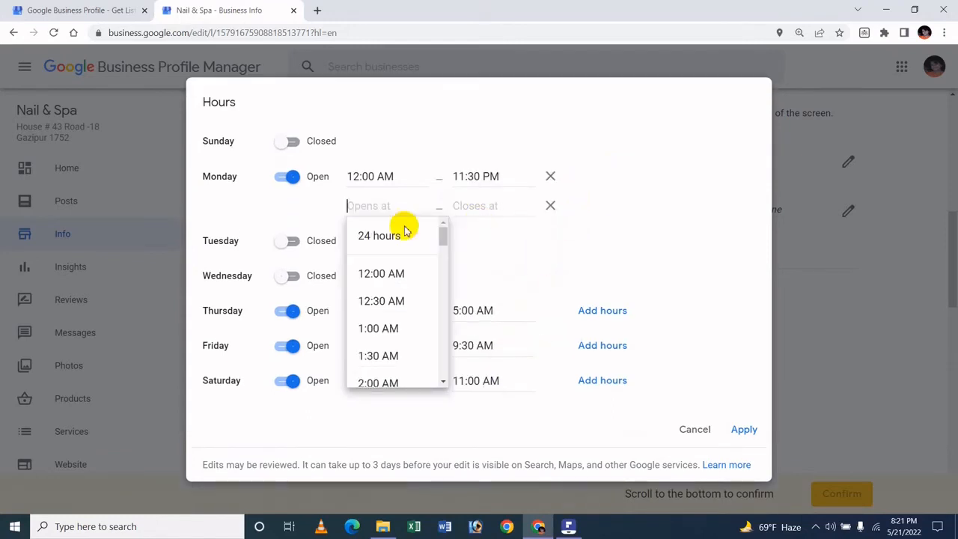
pyautogui.click(405, 302)
pyautogui.click(504, 197)
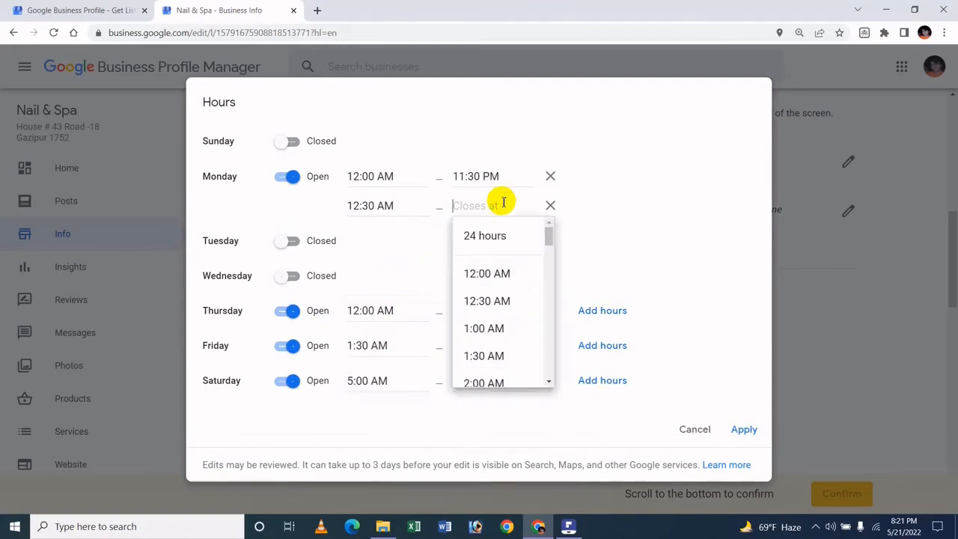
pyautogui.click(488, 384)
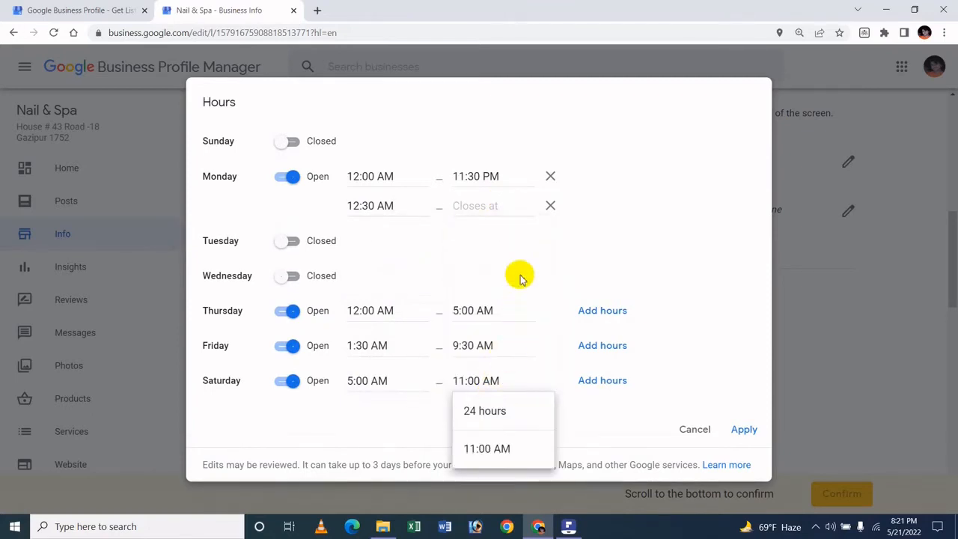
pyautogui.click(494, 204)
pyautogui.scroll(-3, 483, 314)
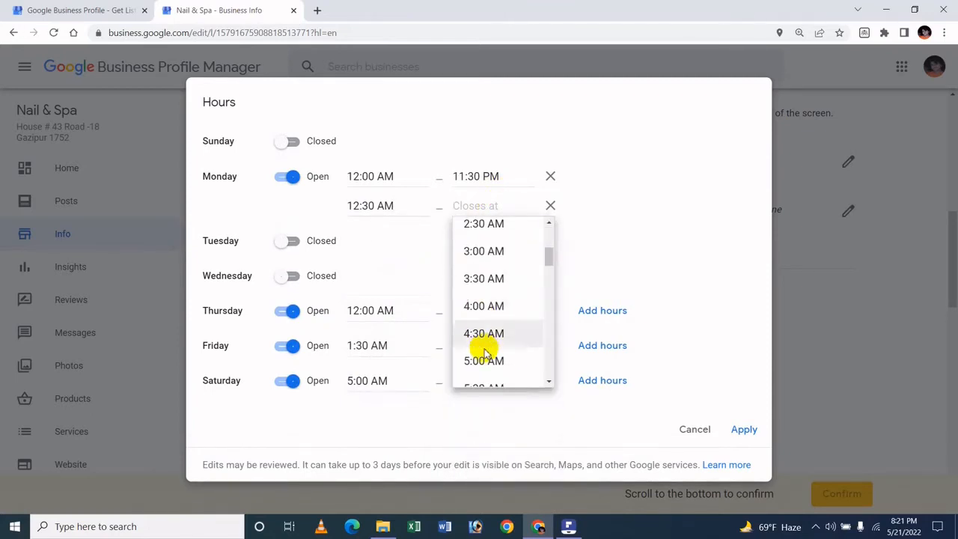
pyautogui.click(483, 360)
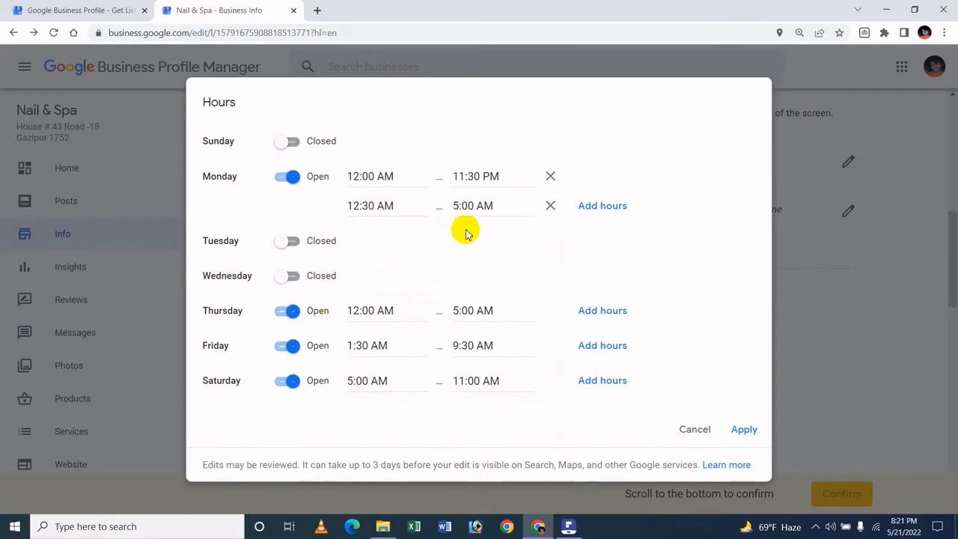
# Mark Wednesday as open with hours from 12:30 AM to 1:30 AM.
pyautogui.click(292, 276)
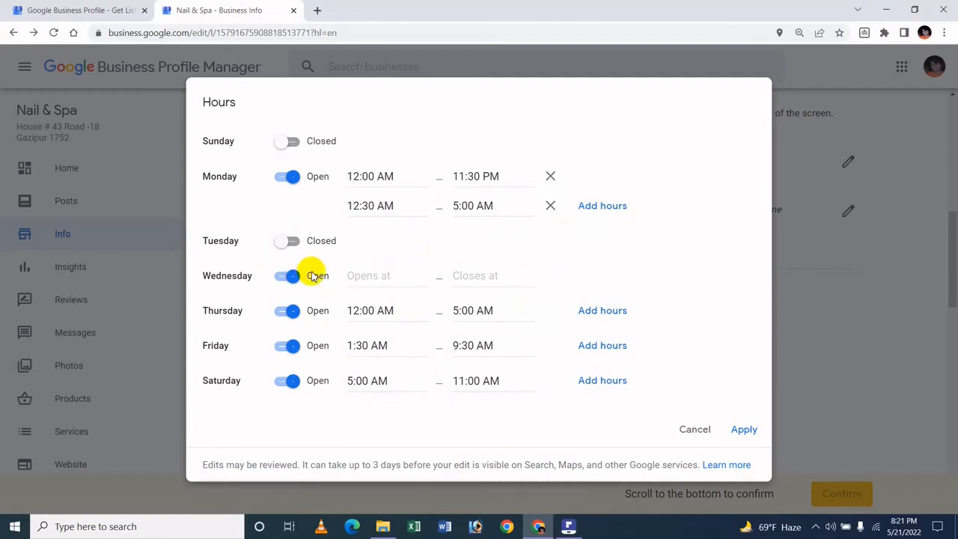
pyautogui.click(368, 277)
pyautogui.click(360, 368)
pyautogui.click(467, 277)
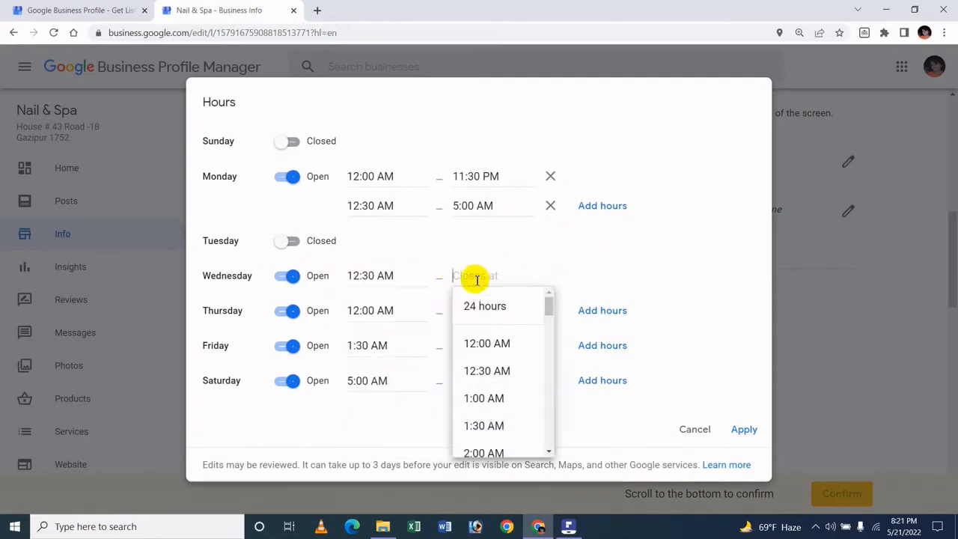
pyautogui.click(483, 424)
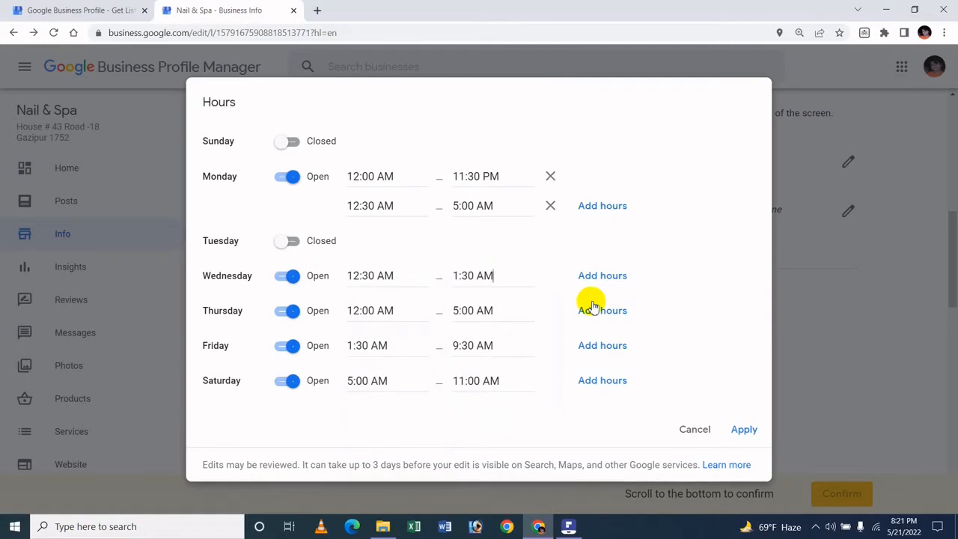
# Mark Thursday as closed and discard all changes to the regular hours.
pyautogui.click(288, 314)
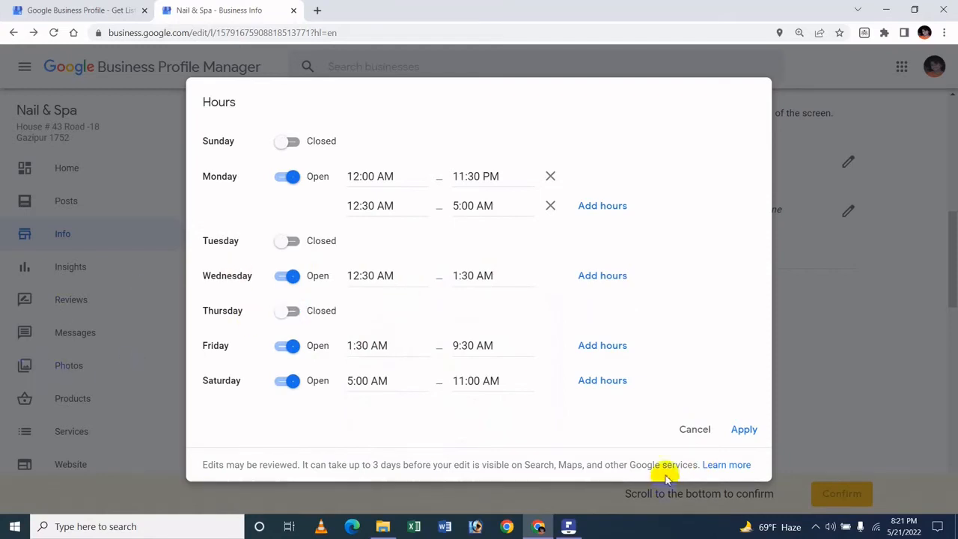
pyautogui.click(693, 430)
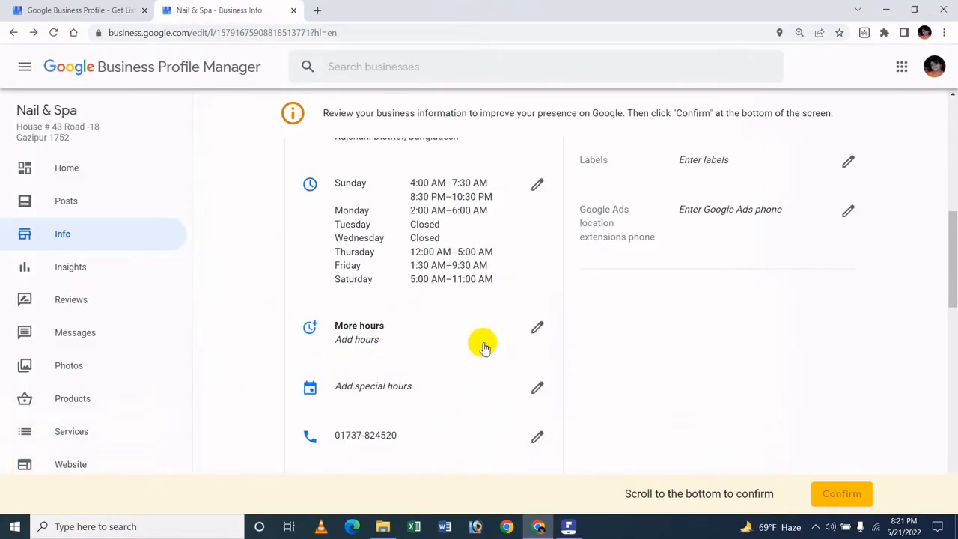
# Add Happy hours under More hours, setting Sunday from 12:30 AM to 1:00 AM and marking Monday as open.
pyautogui.click(401, 341)
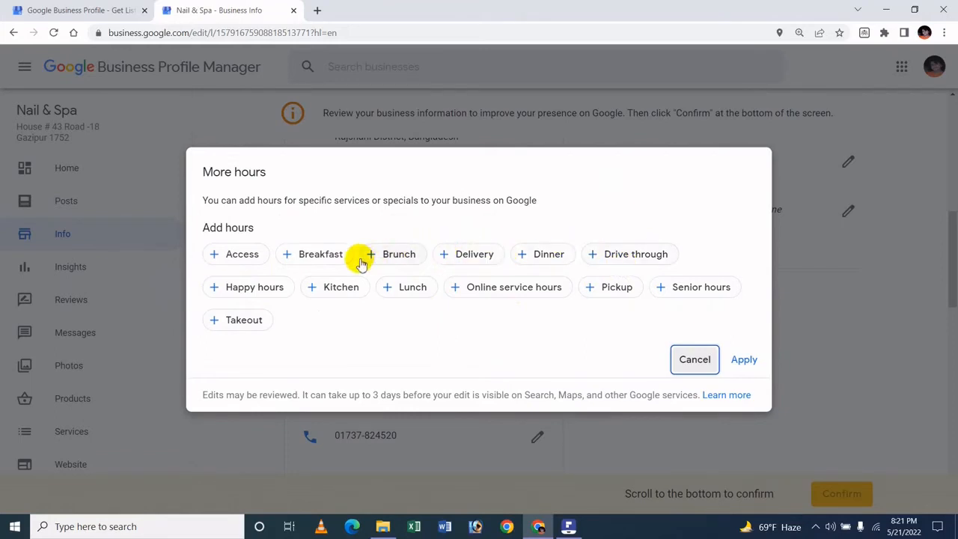
pyautogui.click(247, 296)
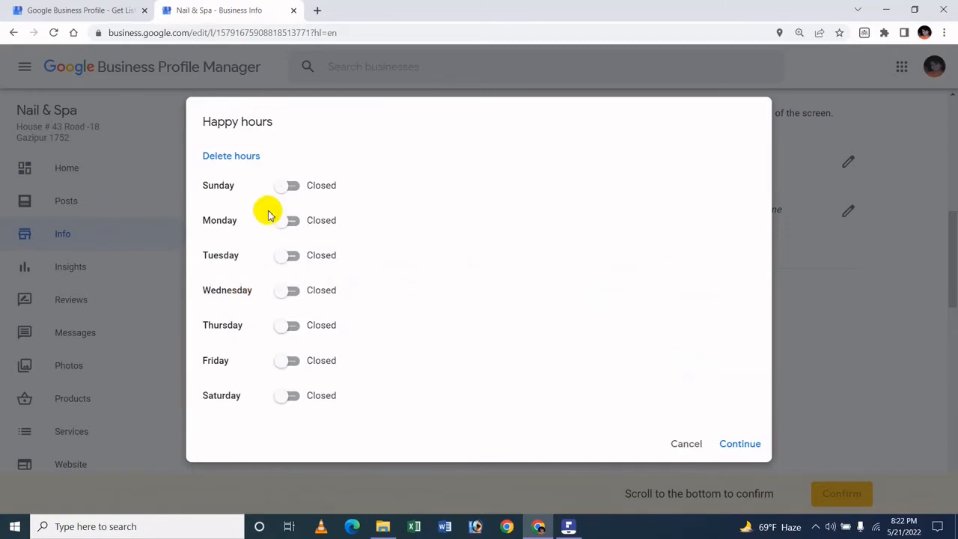
pyautogui.click(288, 186)
pyautogui.click(395, 189)
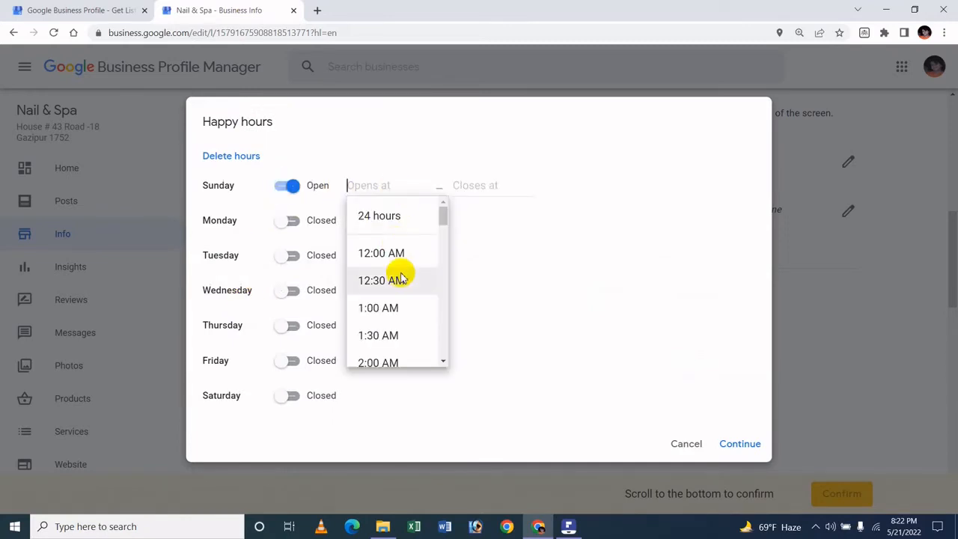
pyautogui.click(396, 275)
pyautogui.click(482, 193)
pyautogui.click(383, 277)
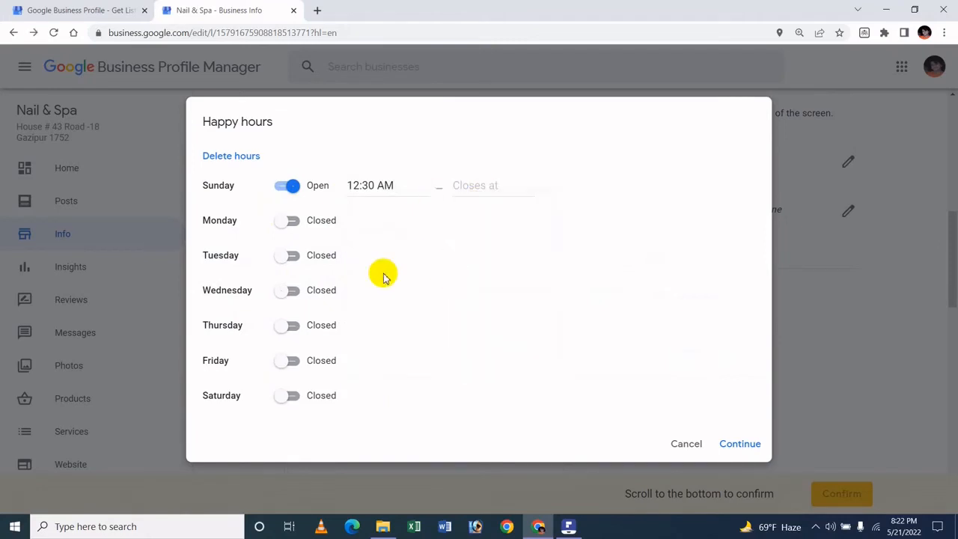
pyautogui.click(298, 220)
pyautogui.click(487, 185)
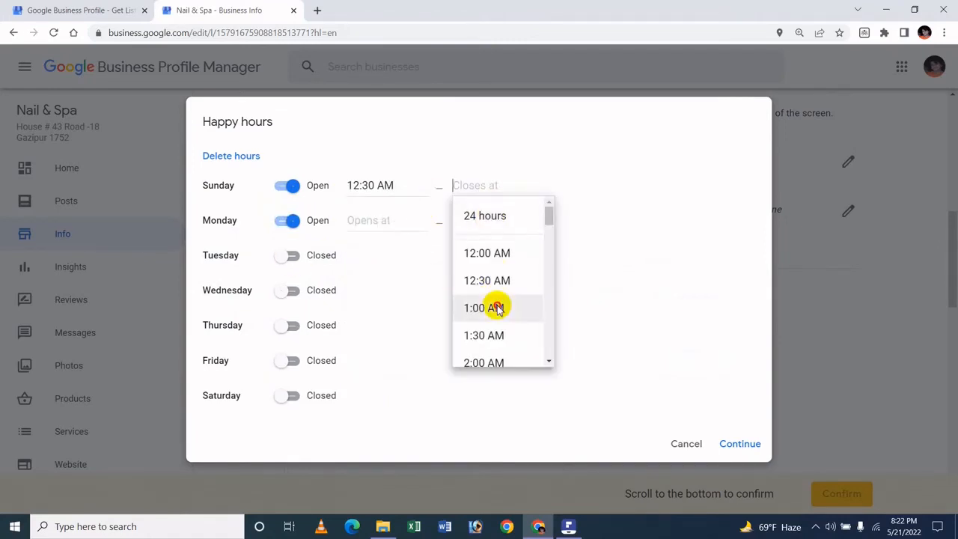
pyautogui.click(496, 306)
# Set Monday's happy hours from 1:30 AM to 2:00 AM.
pyautogui.click(369, 222)
pyautogui.click(386, 369)
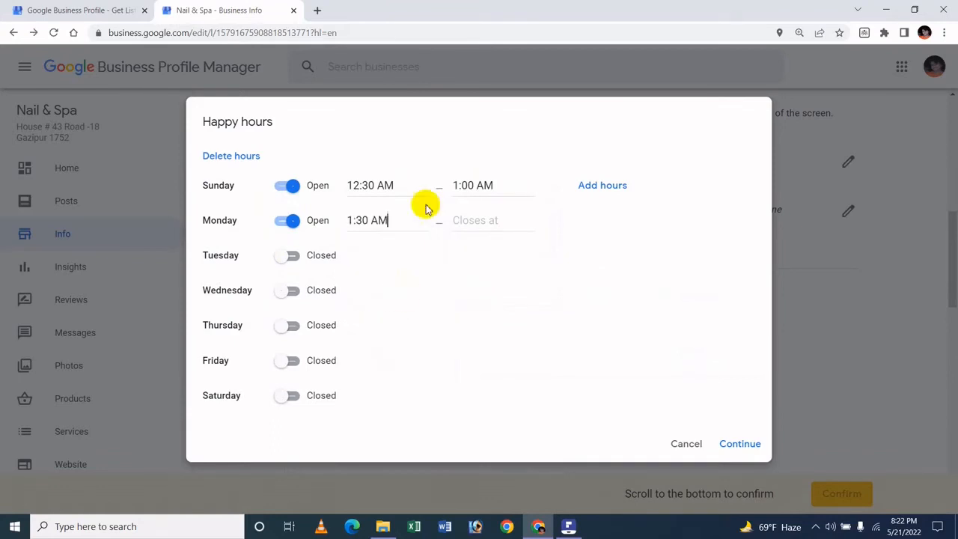
pyautogui.click(464, 225)
pyautogui.click(485, 398)
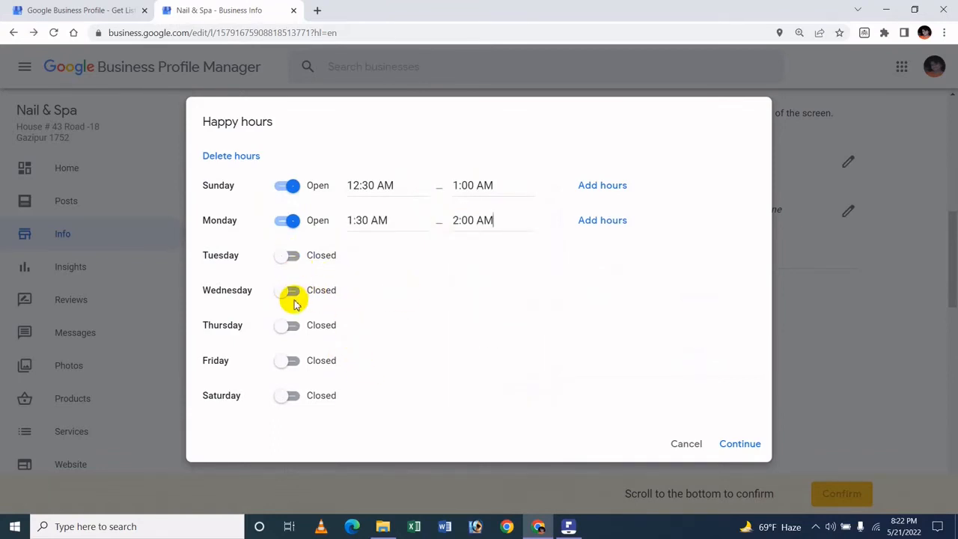
# Mark Wednesday as open for happy hours and set its hours from 1:30 AM to 11:00 AM.
pyautogui.click(289, 290)
pyautogui.click(378, 291)
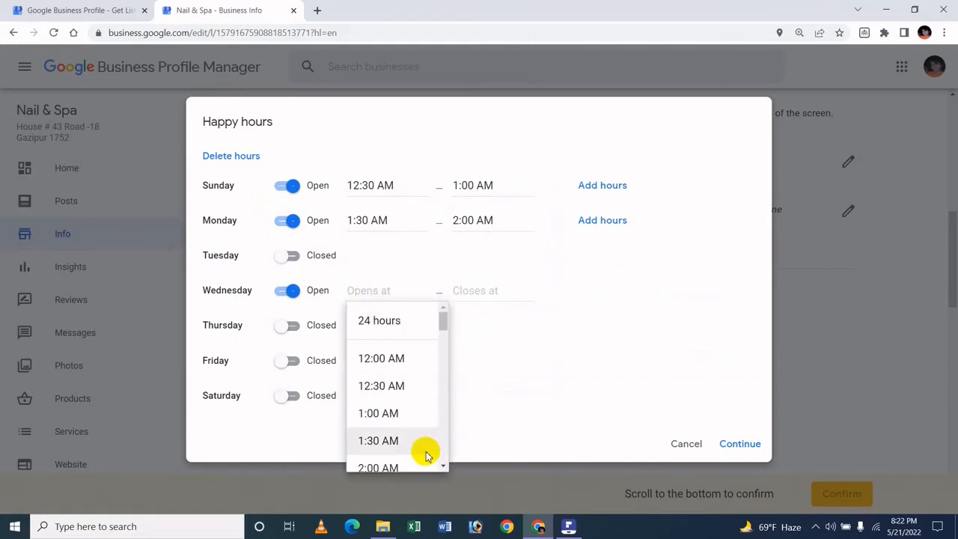
pyautogui.click(424, 442)
pyautogui.click(488, 293)
pyautogui.scroll(-6, 483, 367)
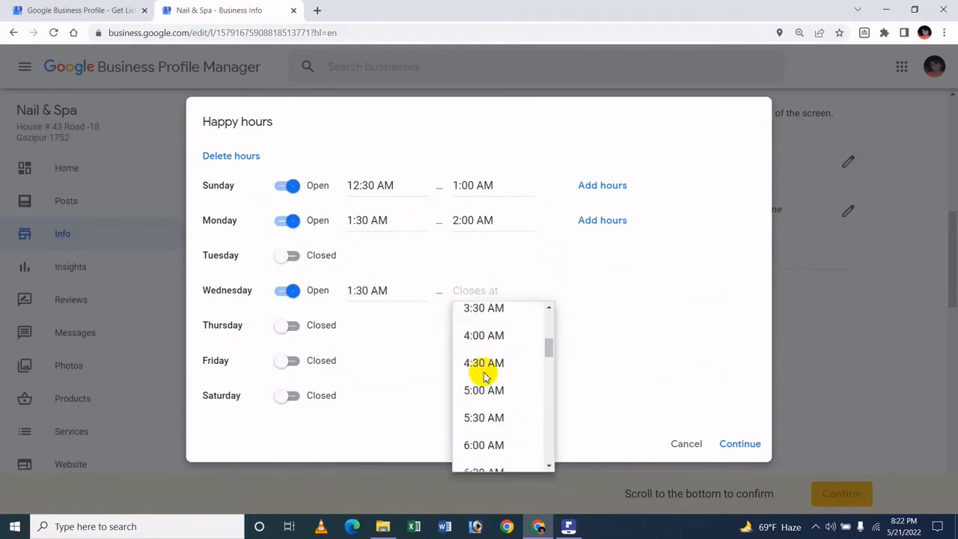
pyautogui.click(488, 461)
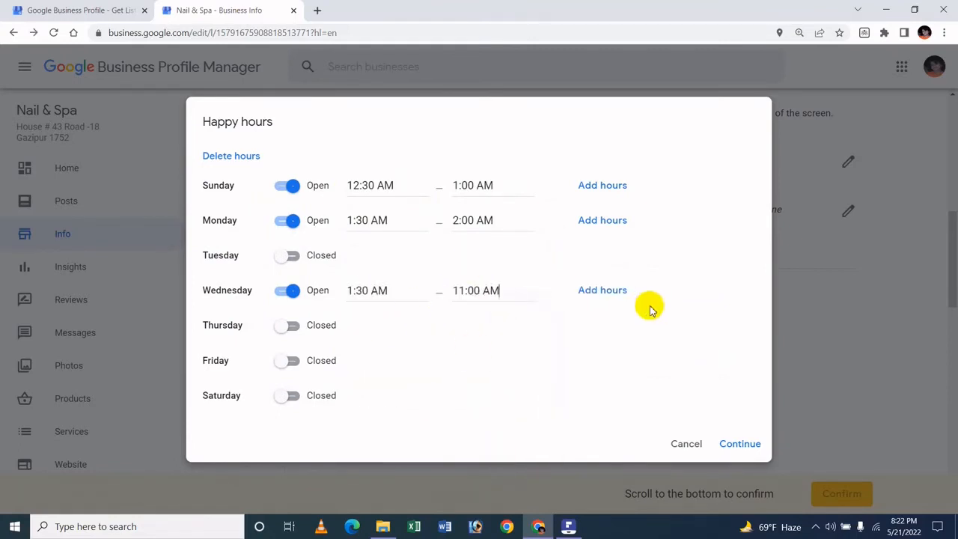
# Add a second happy hours period for Wednesday from 7:30 AM to 8:30 AM.
pyautogui.click(608, 291)
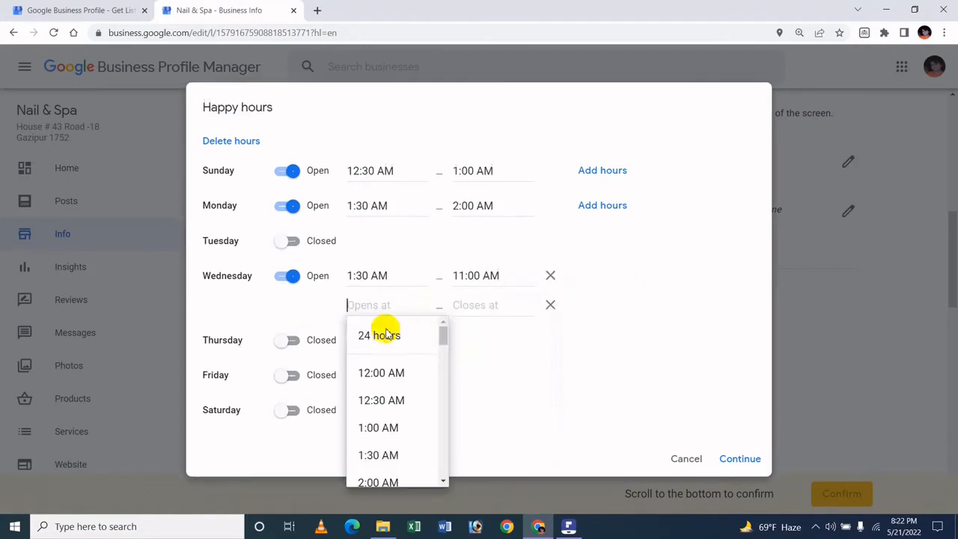
pyautogui.scroll(-3, 363, 460)
pyautogui.click(365, 470)
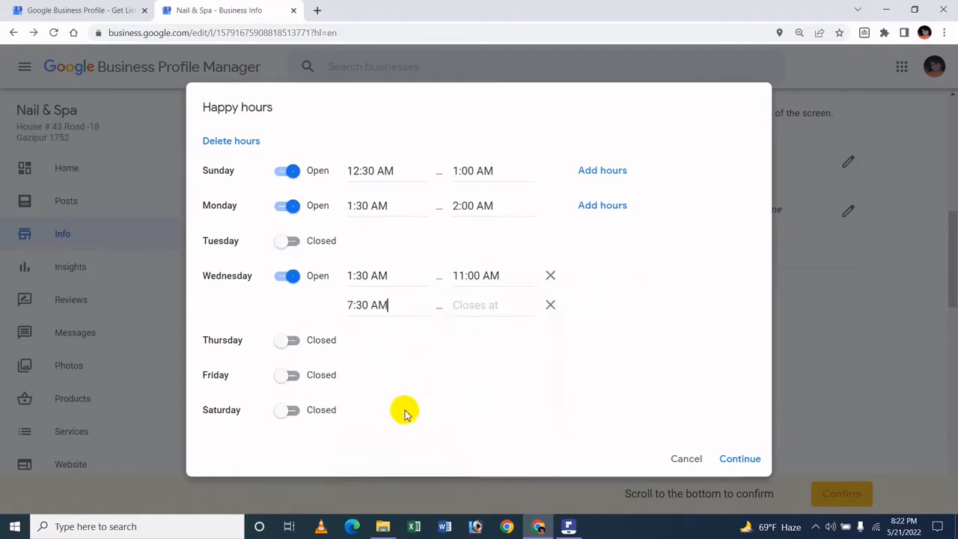
pyautogui.click(489, 304)
pyautogui.scroll(-2, 479, 419)
pyautogui.scroll(-2, 480, 428)
pyautogui.click(500, 456)
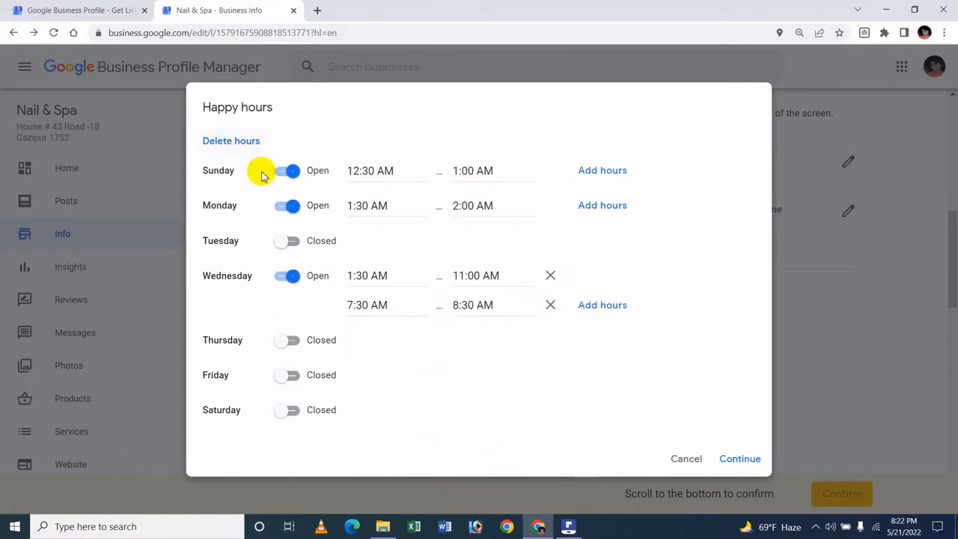
# Mark Sunday as closed for happy hours and discard all changes to More hours.
pyautogui.click(288, 172)
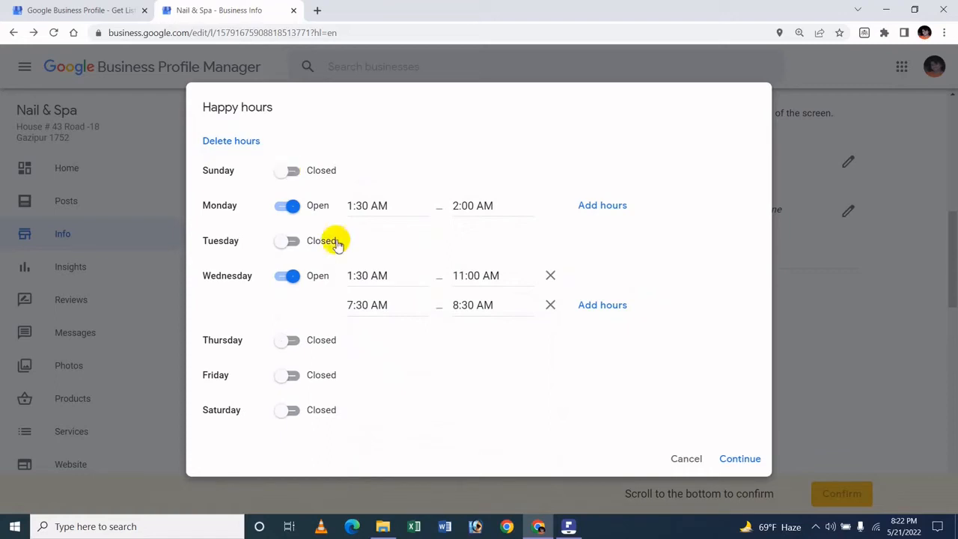
pyautogui.click(703, 459)
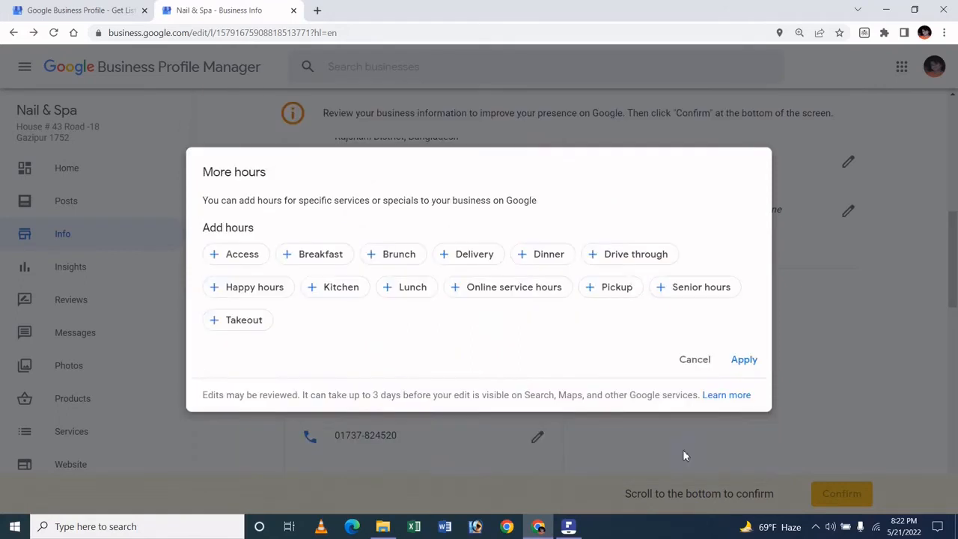
pyautogui.click(693, 363)
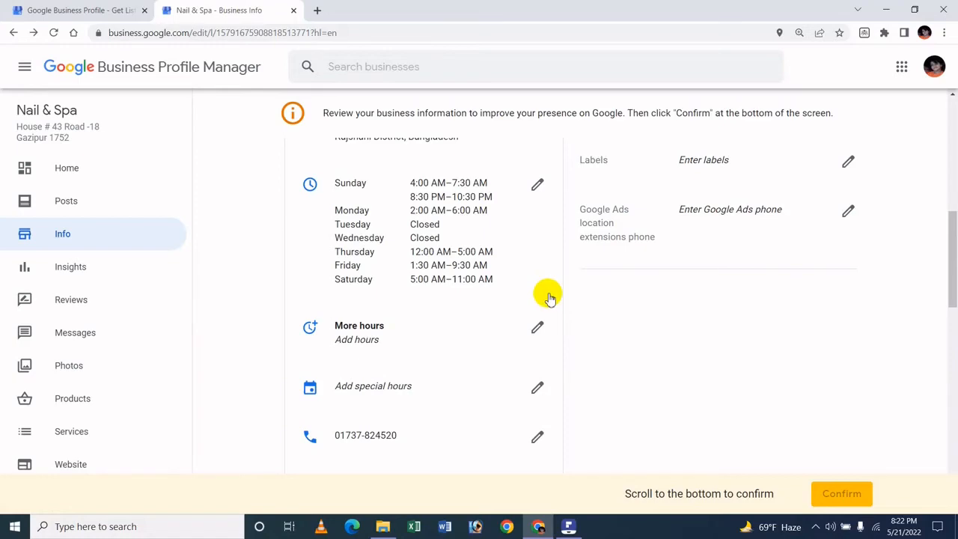
# Look over the More hours types and the holiday dates under Special hours, leaving both without changes.
pyautogui.click(538, 326)
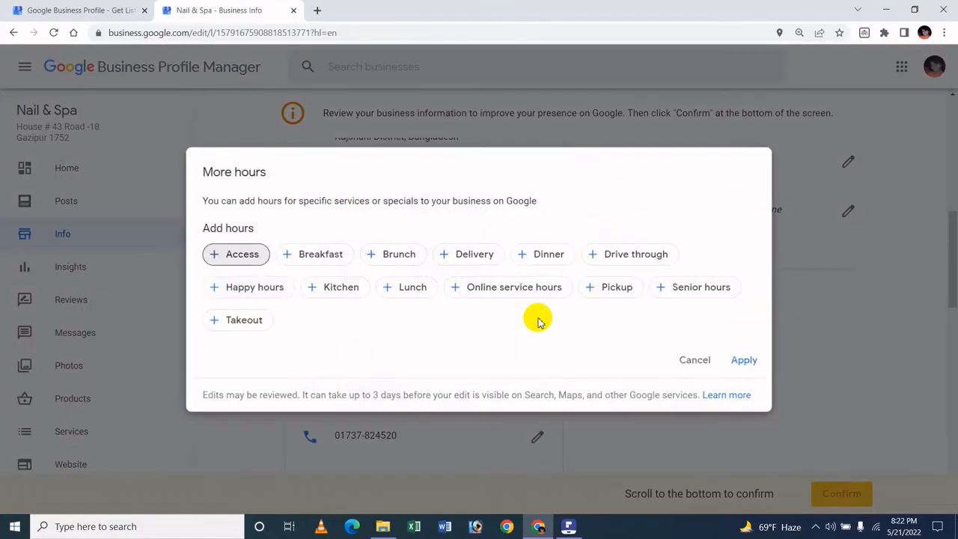
pyautogui.click(699, 359)
pyautogui.scroll(-2, 464, 366)
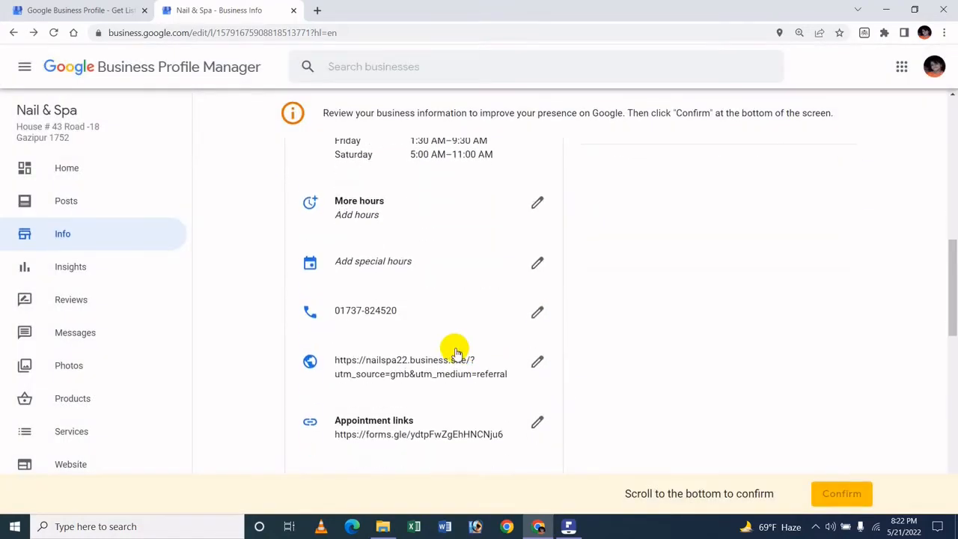
pyautogui.click(412, 264)
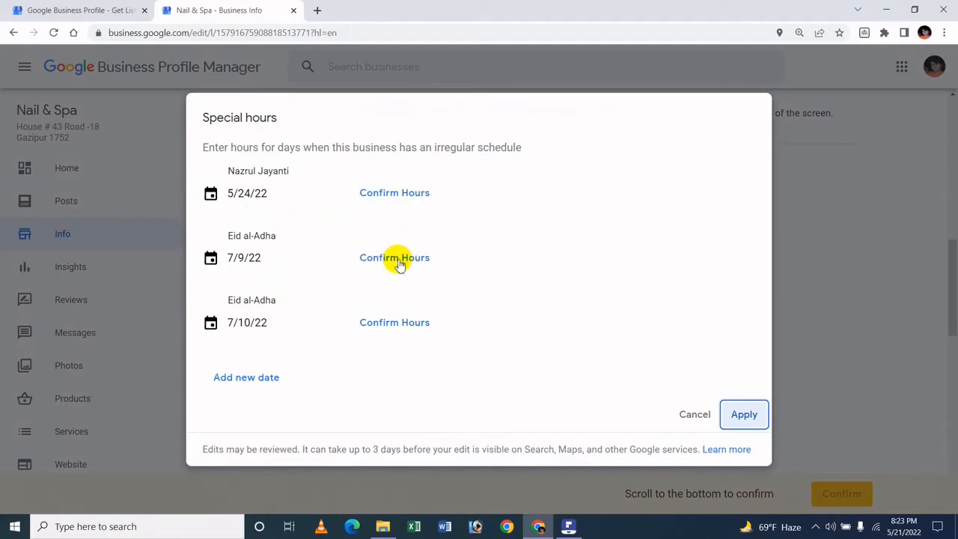
pyautogui.click(693, 414)
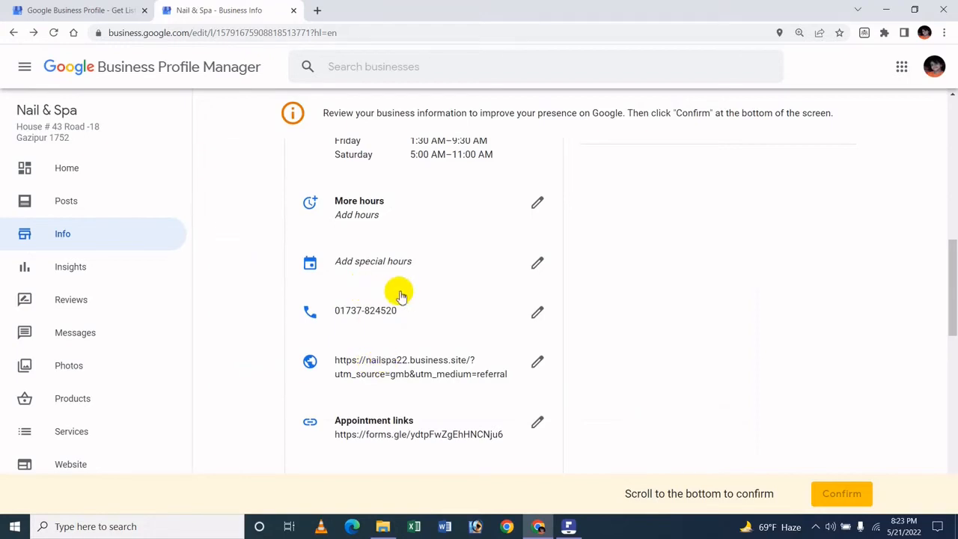
# Open the business phone number for editing and enter an additional phone number.
pyautogui.click(538, 311)
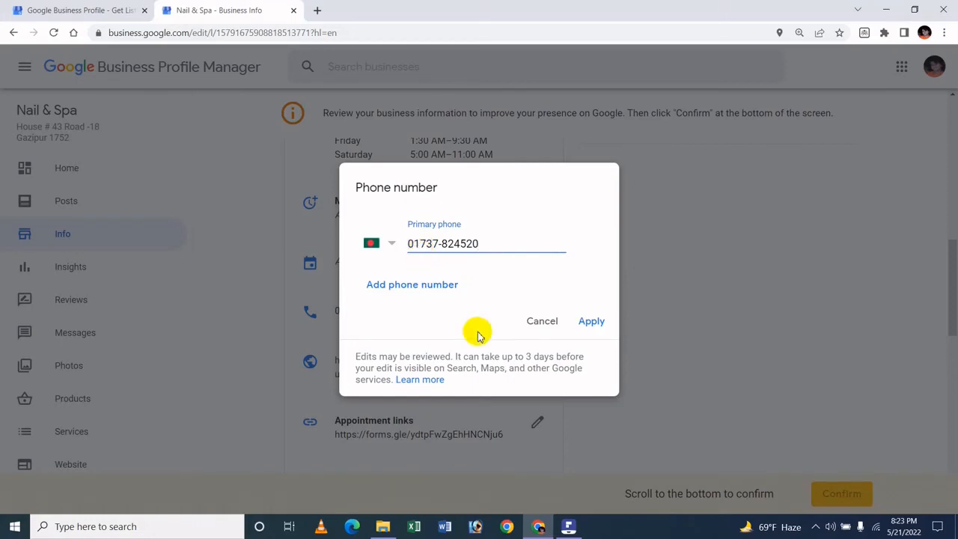
pyautogui.click(418, 283)
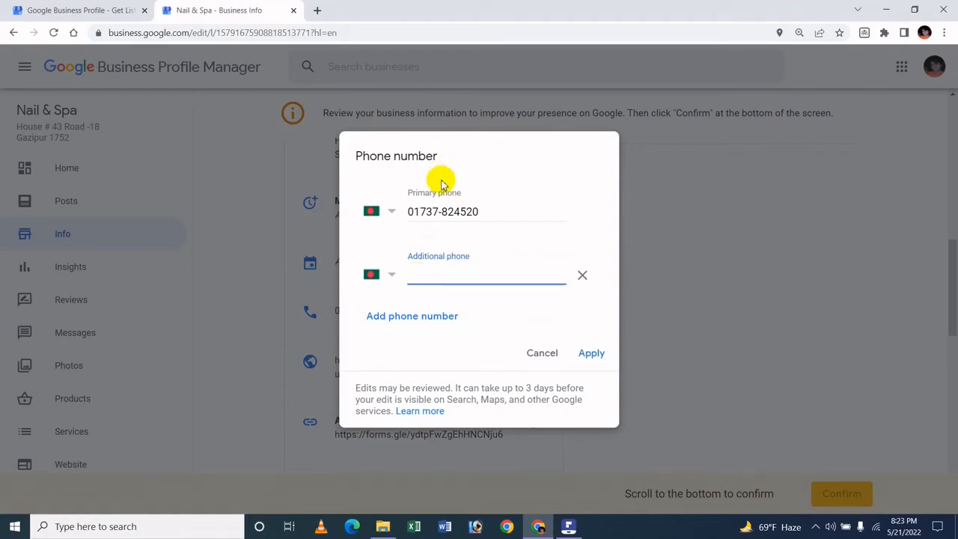
pyautogui.write('bdhrt')
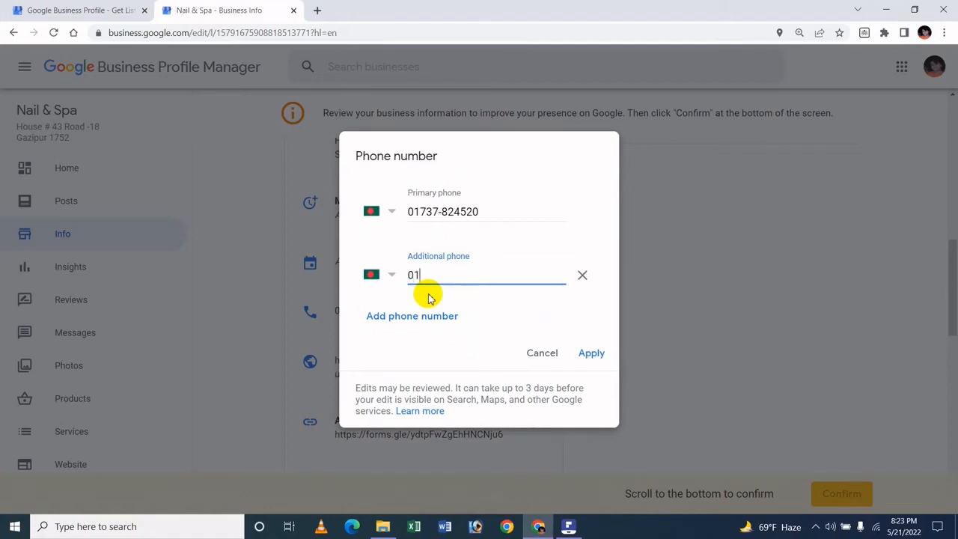
pyautogui.write('012698')
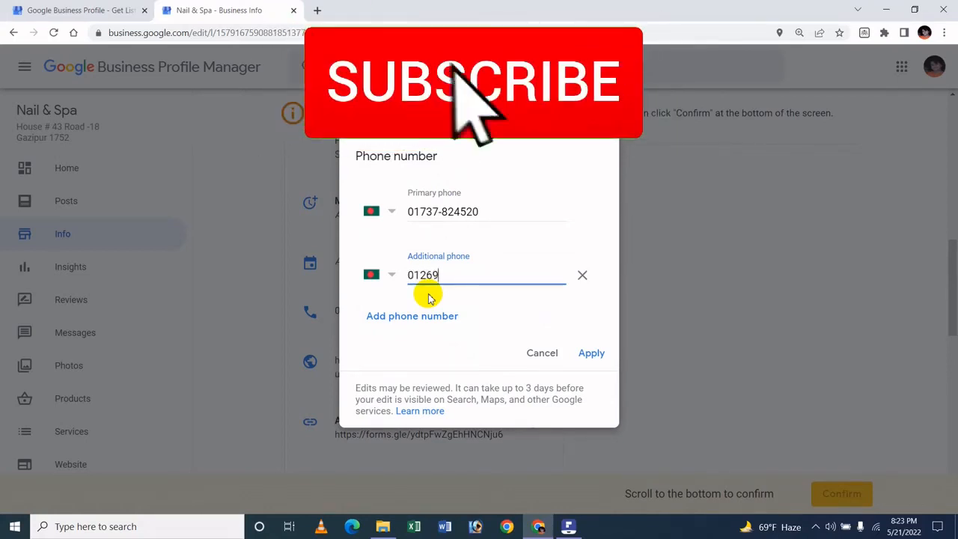
# Enter a second additional phone number, remove it and discard the phone number changes.
pyautogui.click(433, 315)
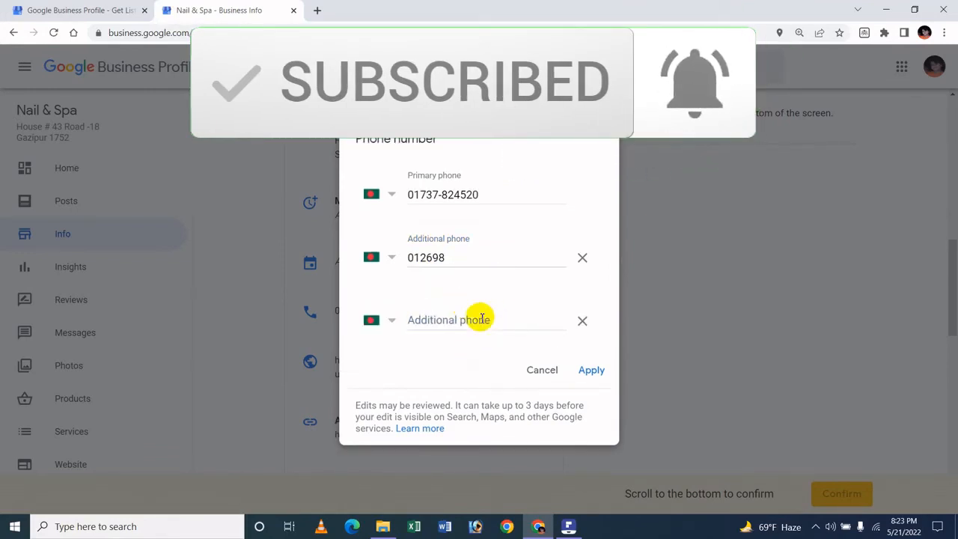
pyautogui.click(480, 318)
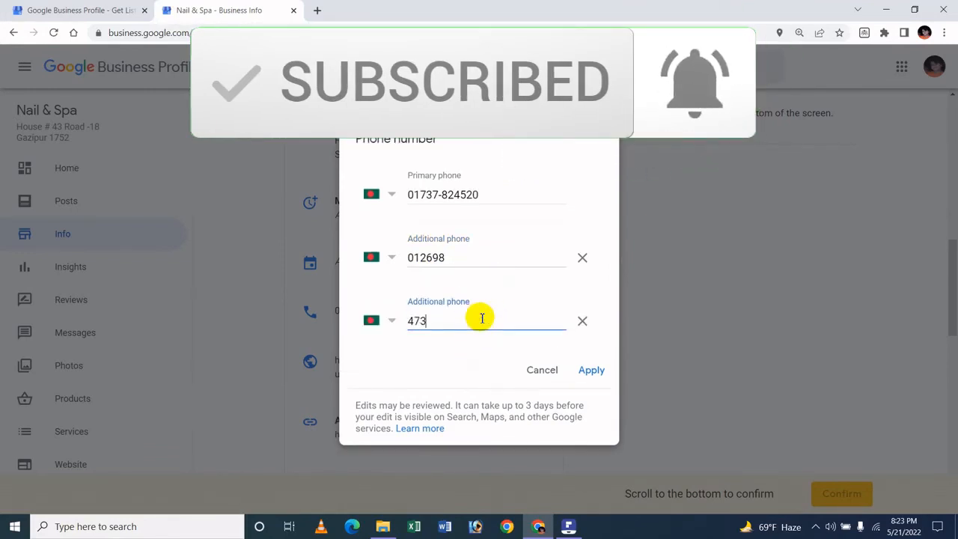
pyautogui.click(584, 321)
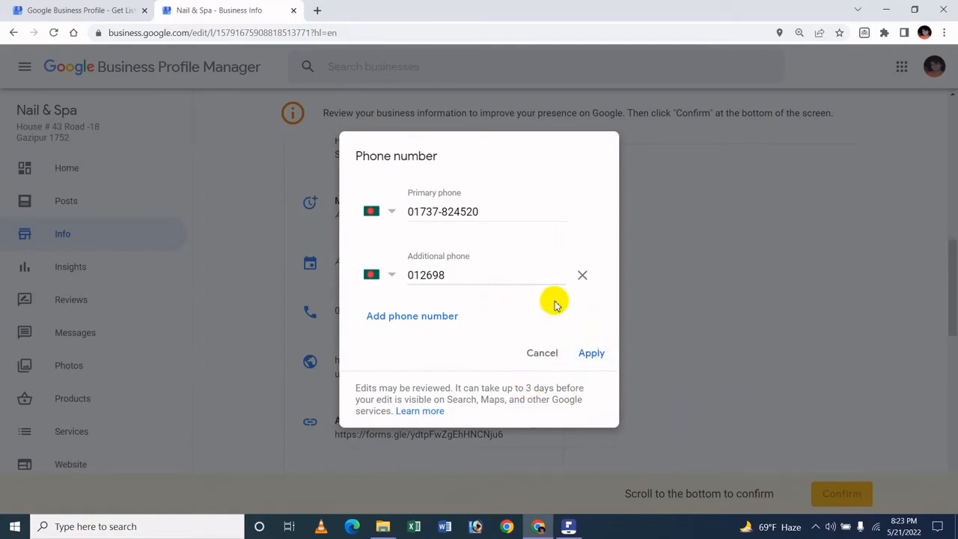
pyautogui.click(542, 353)
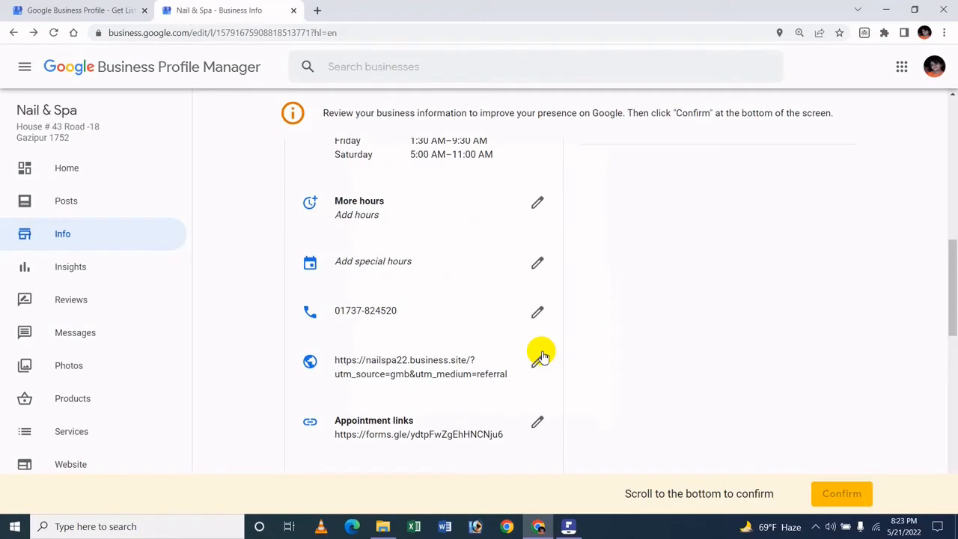
# Try appending text to the end of the website URL, remove it and cancel the website edit.
pyautogui.click(540, 358)
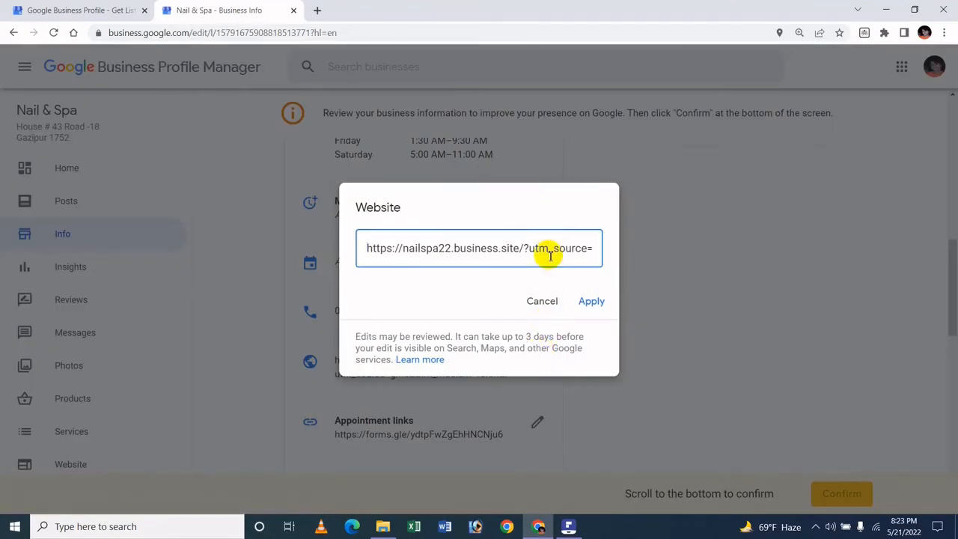
pyautogui.press('End')
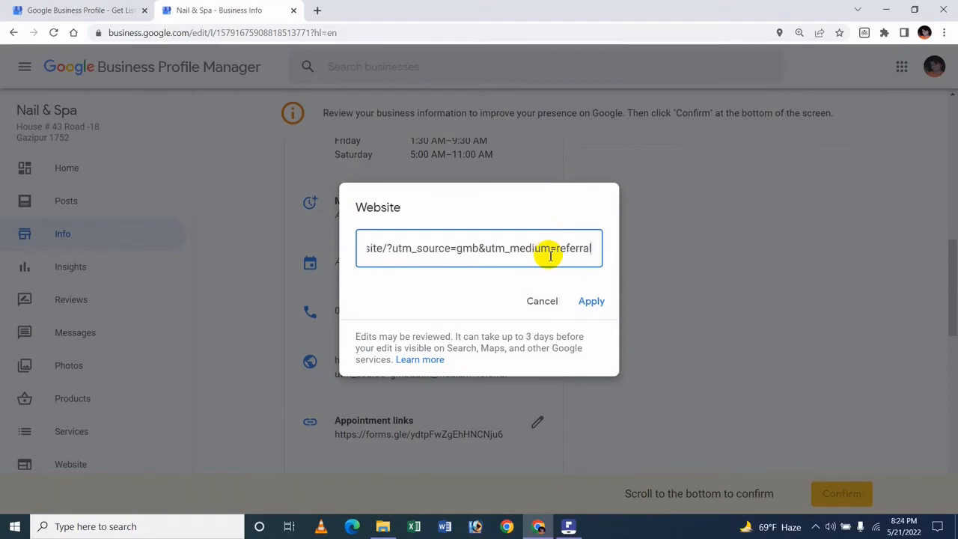
pyautogui.write('ey')
pyautogui.press('BackSpace')
pyautogui.press('BackSpace')
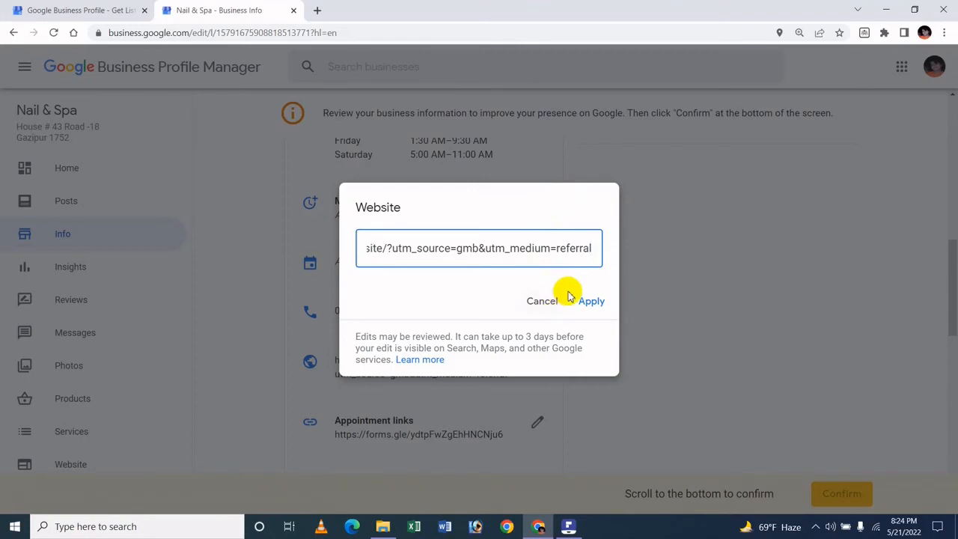
pyautogui.click(543, 304)
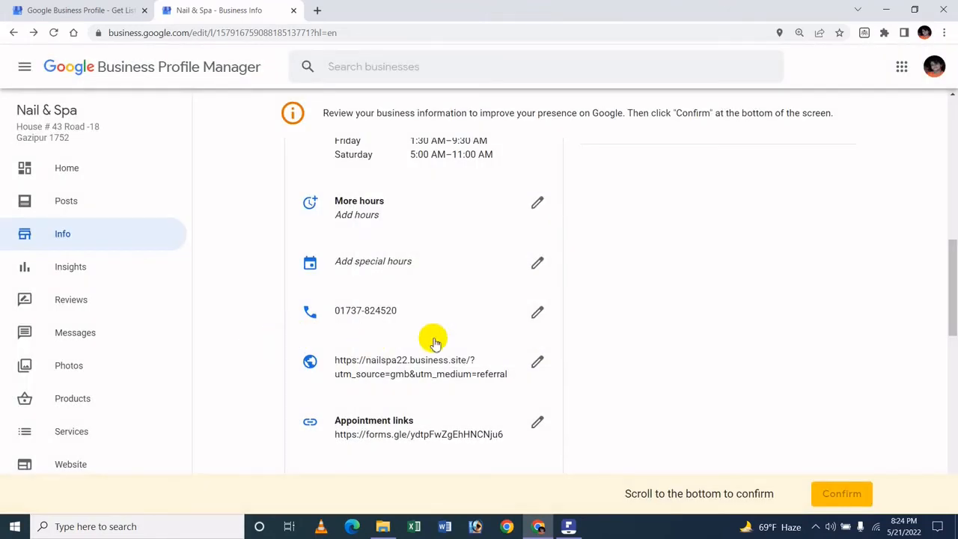
# View the appointment links settings and close them without making changes.
pyautogui.scroll(-1, 405, 401)
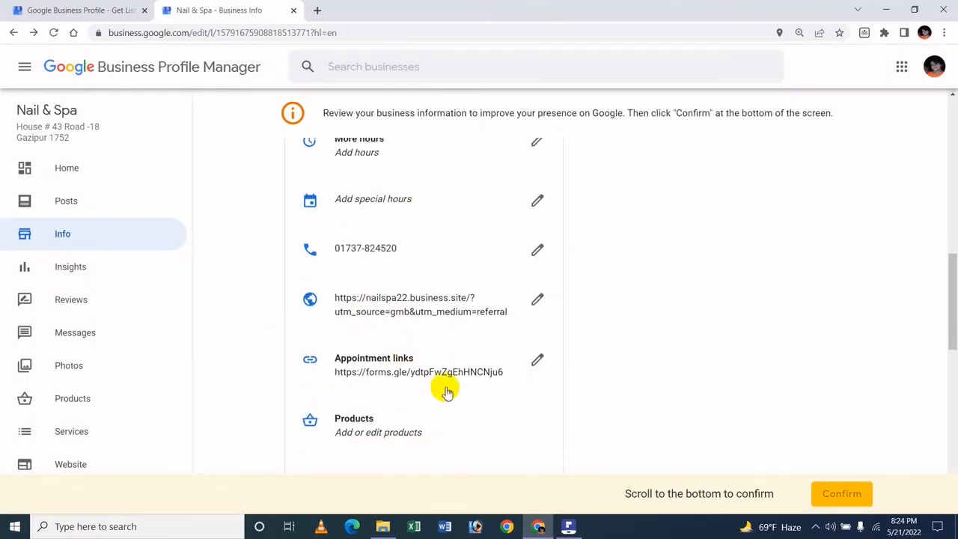
pyautogui.click(488, 365)
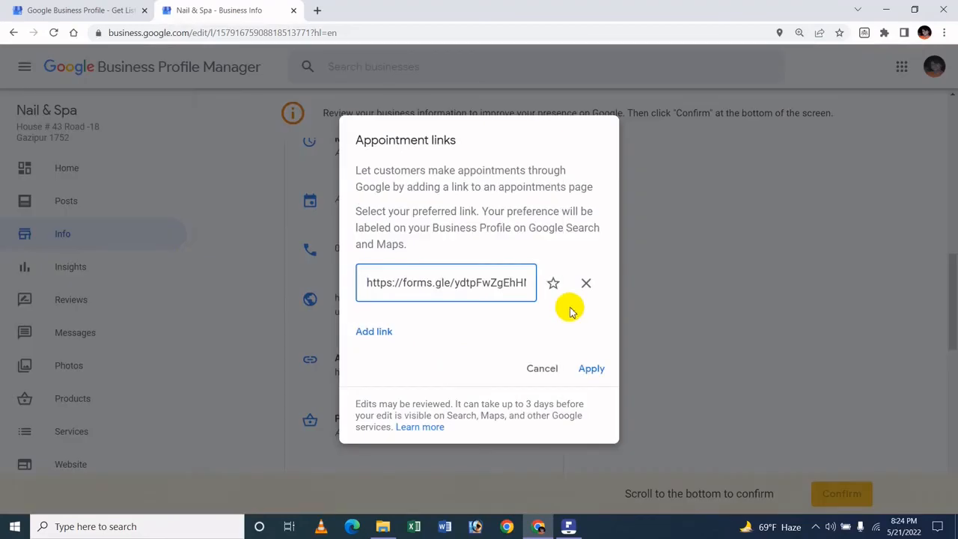
pyautogui.click(549, 367)
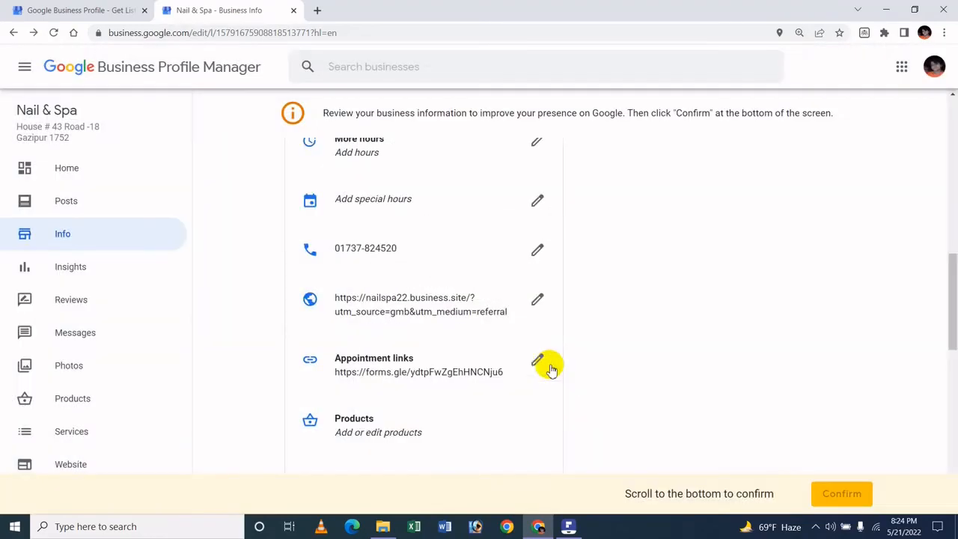
# Review the Products and Services sections of the business information and open the services list for editing.
pyautogui.scroll(-3, 442, 316)
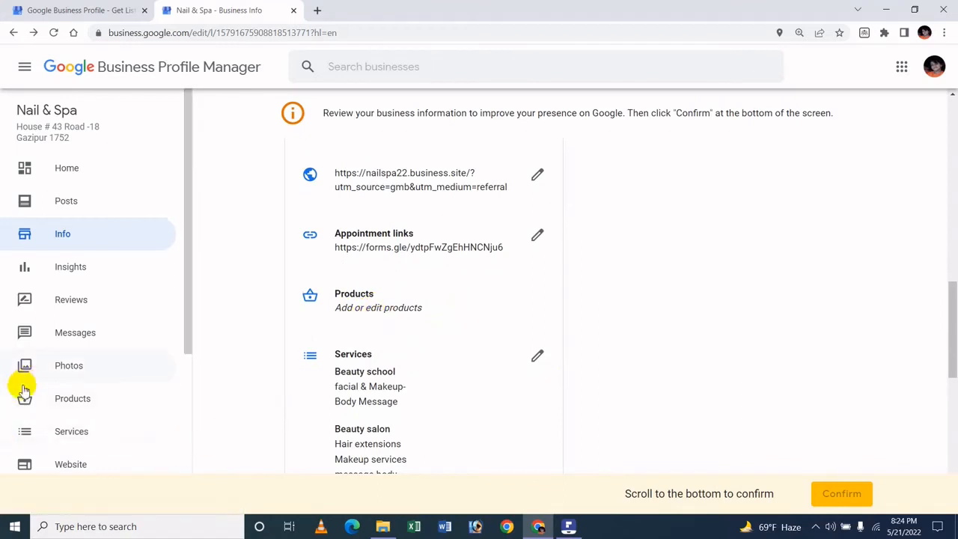
pyautogui.scroll(-1, 63, 406)
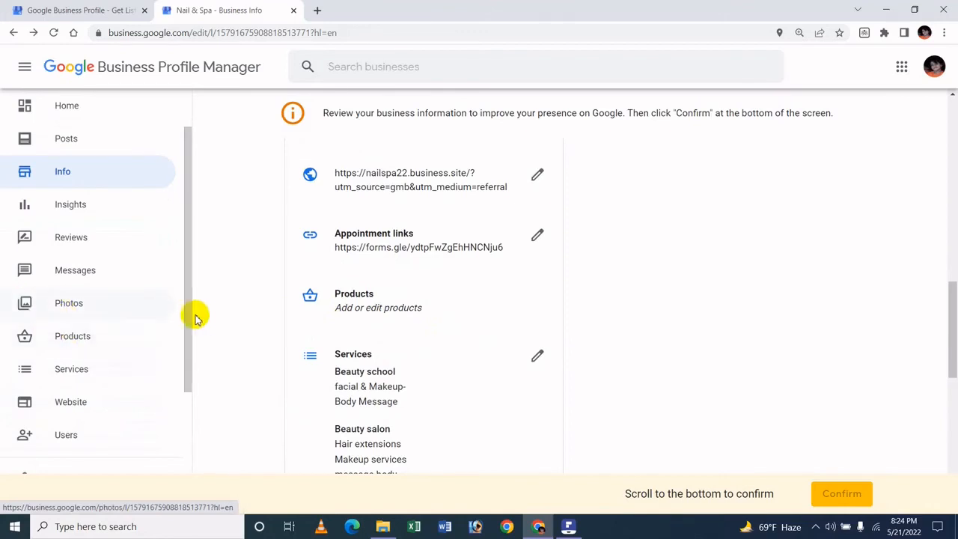
pyautogui.scroll(-3, 352, 374)
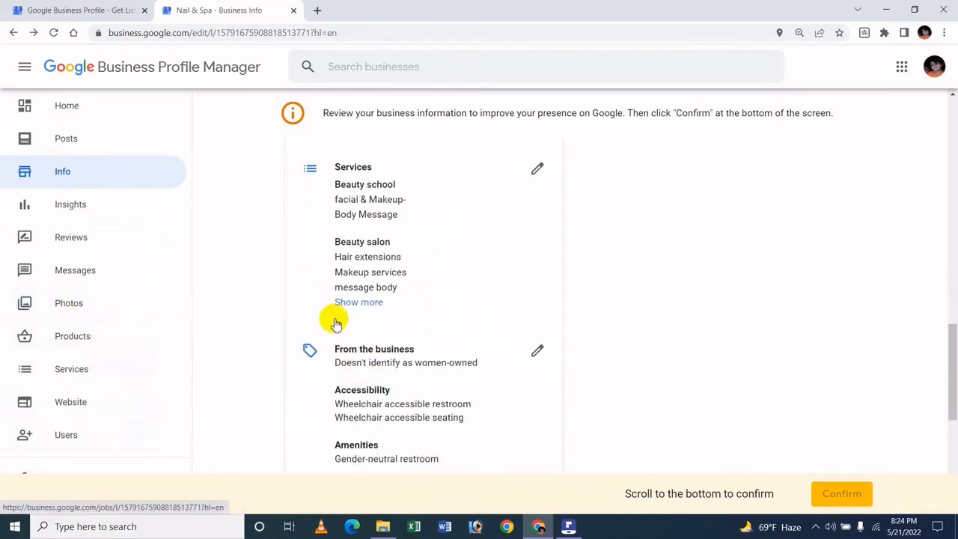
pyautogui.click(345, 248)
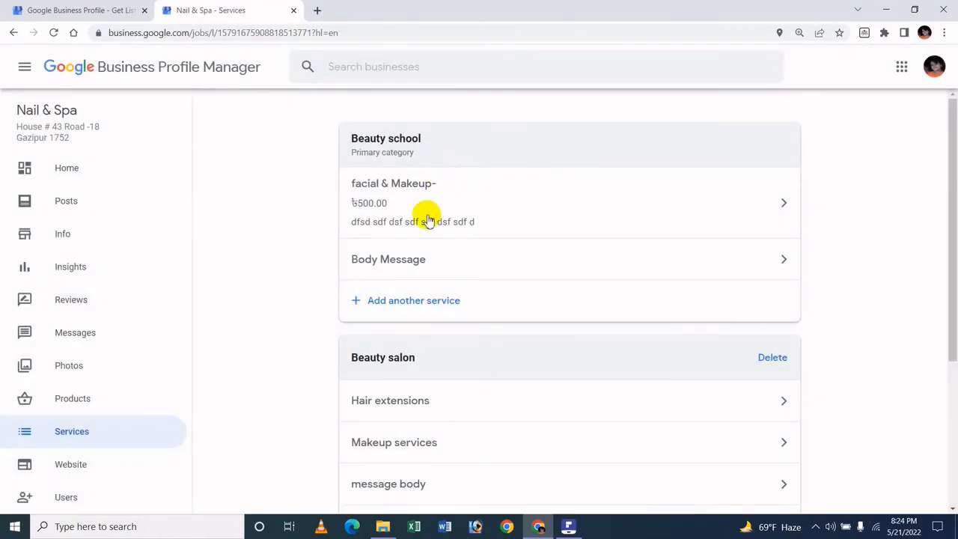
# Start adding a custom service under Beauty school, discard it and look through the services list.
pyautogui.click(401, 300)
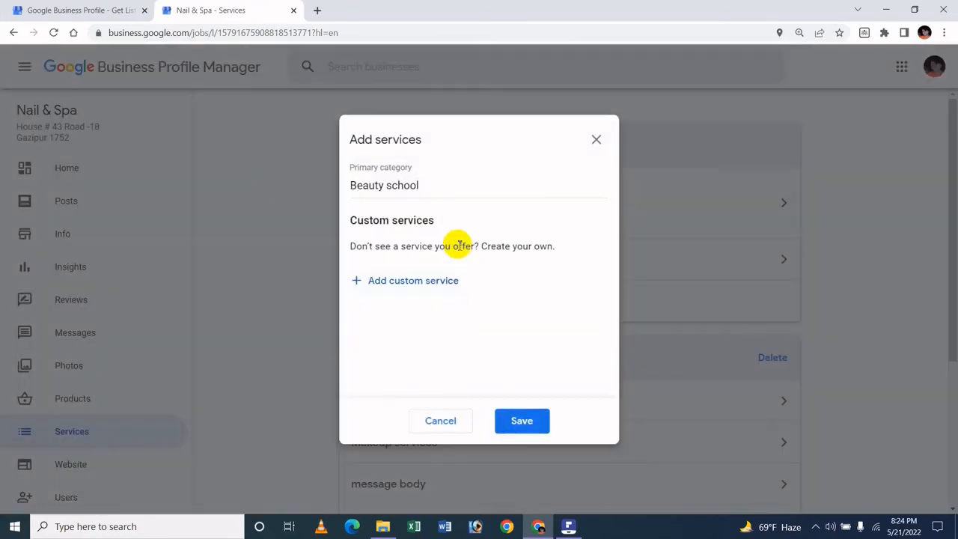
pyautogui.click(433, 283)
pyautogui.click(597, 141)
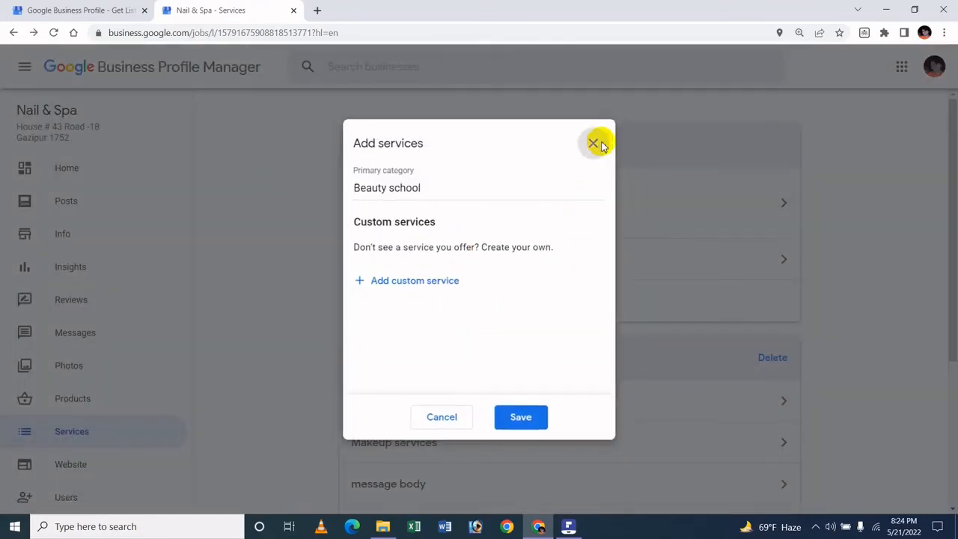
pyautogui.scroll(-3, 426, 337)
pyautogui.scroll(3, 427, 337)
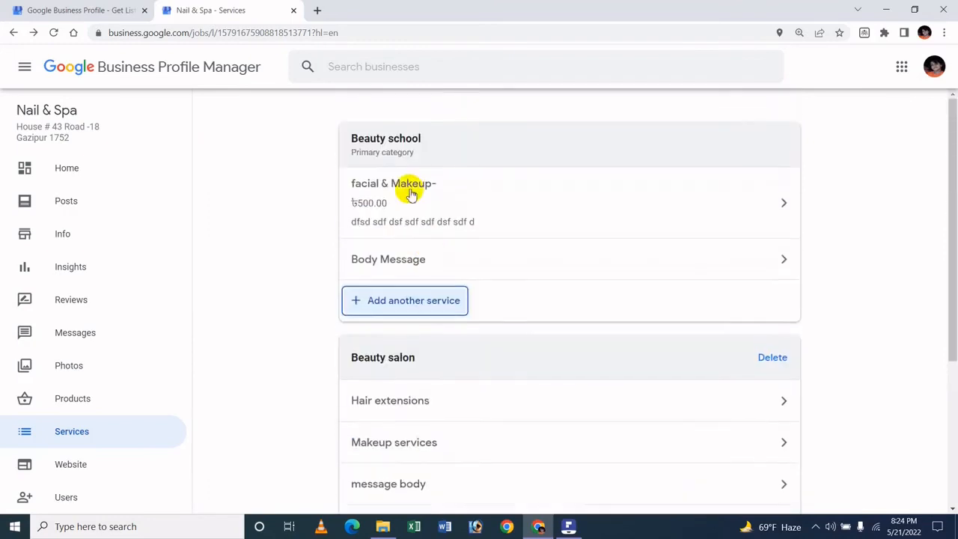
# Try extending the description of the facial & Makeup- service under Beauty school with filler text ending in "- Bangla Tutorial".
pyautogui.click(398, 217)
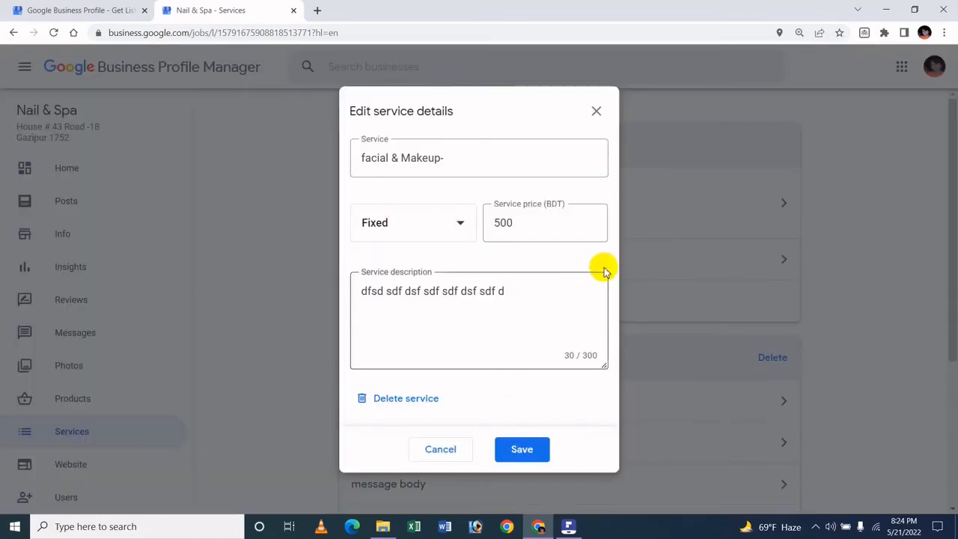
pyautogui.click(545, 325)
pyautogui.write('tu')
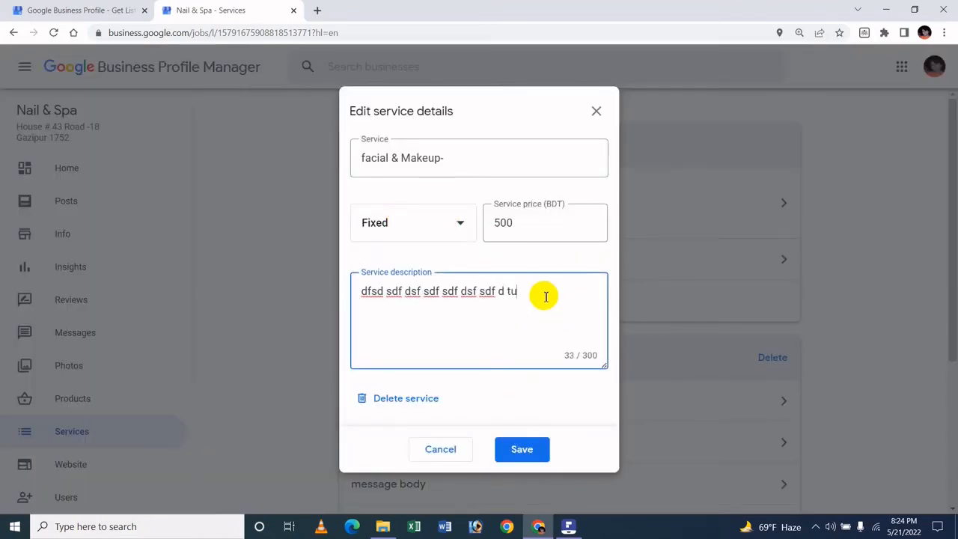
pyautogui.write('tu ututyutyutyutyu')
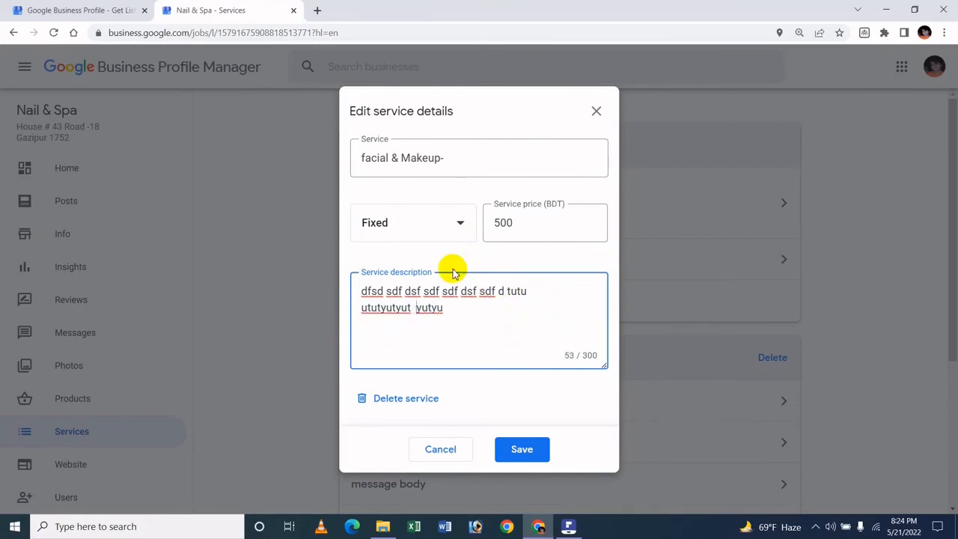
pyautogui.click(457, 291)
pyautogui.press('Return')
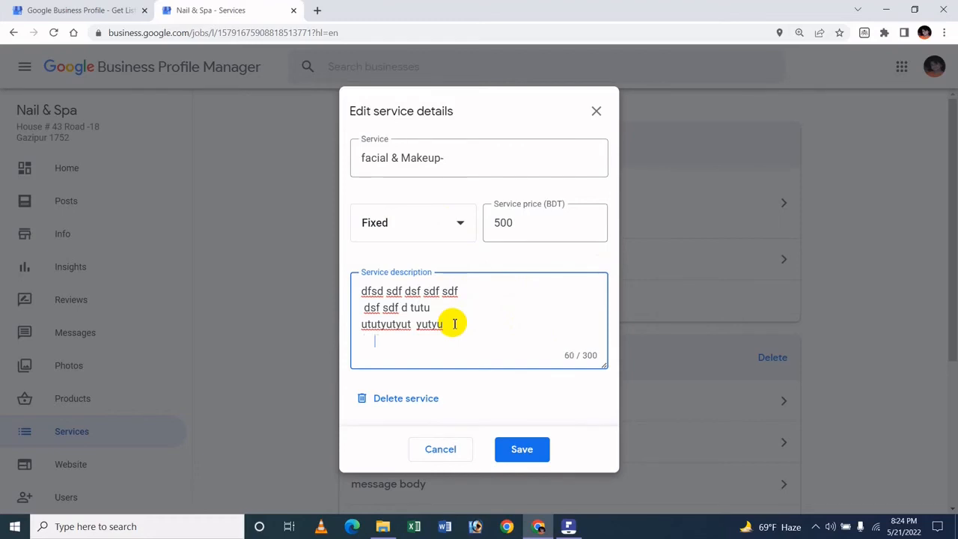
pyautogui.write('fghghjghj&hghh')
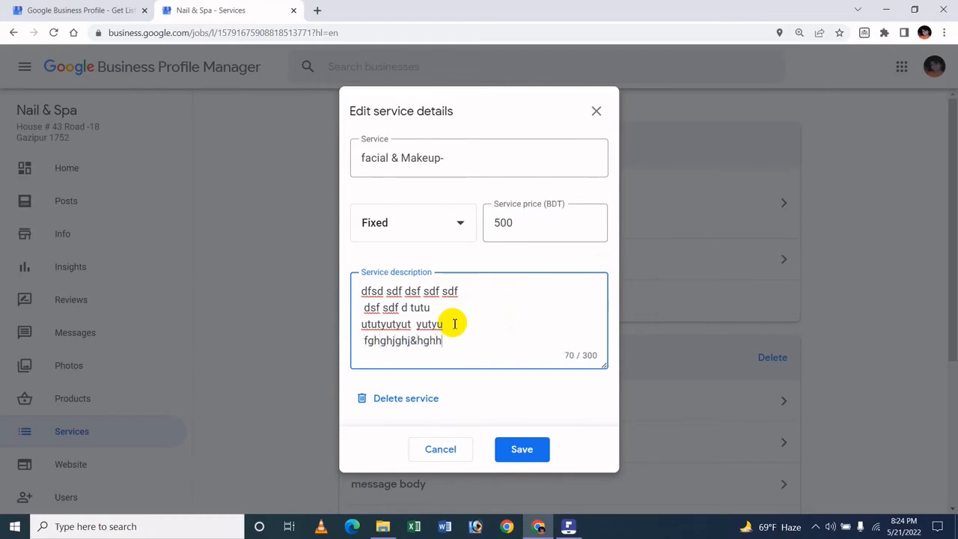
pyautogui.write('ryr rtytrytry')
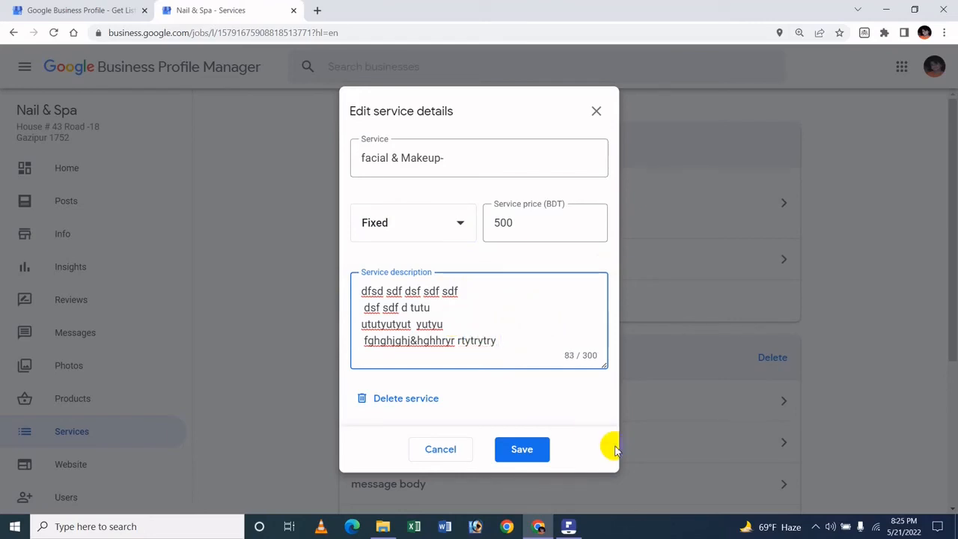
pyautogui.write('- Bangla Tutorial')
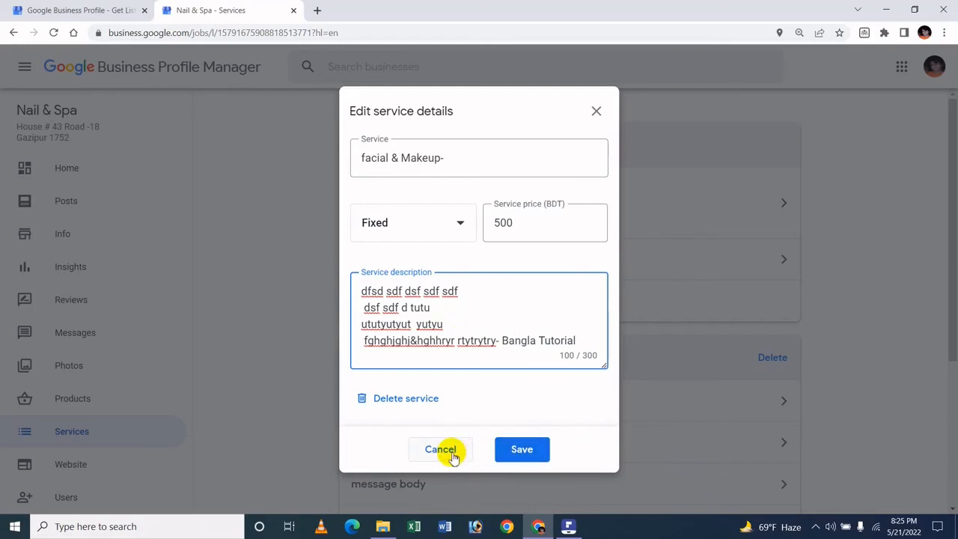
# Try adding further lines of filler text to the facial & Makeup- service description and cancel the service edit.
pyautogui.press('Return')
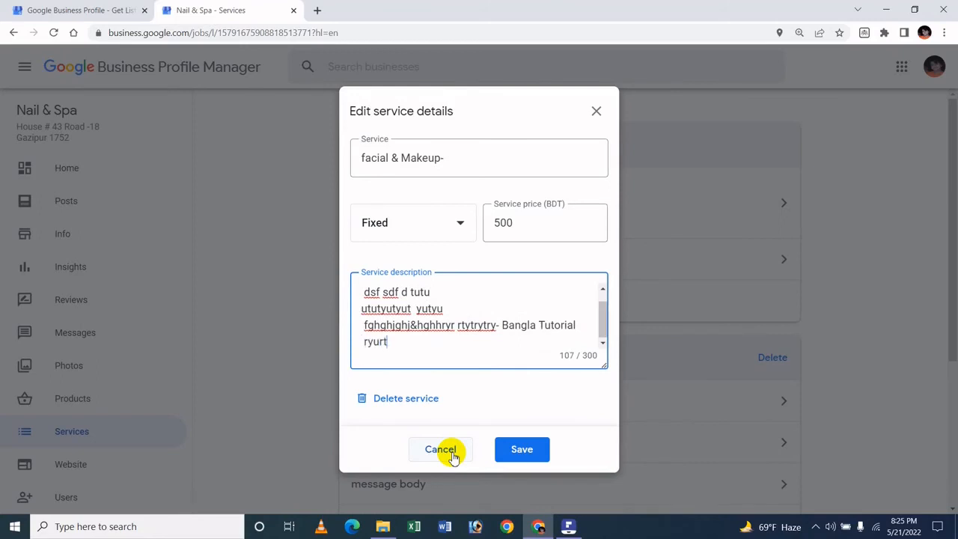
pyautogui.write('utyutyuytuty')
pyautogui.press('Return')
pyautogui.write('u')
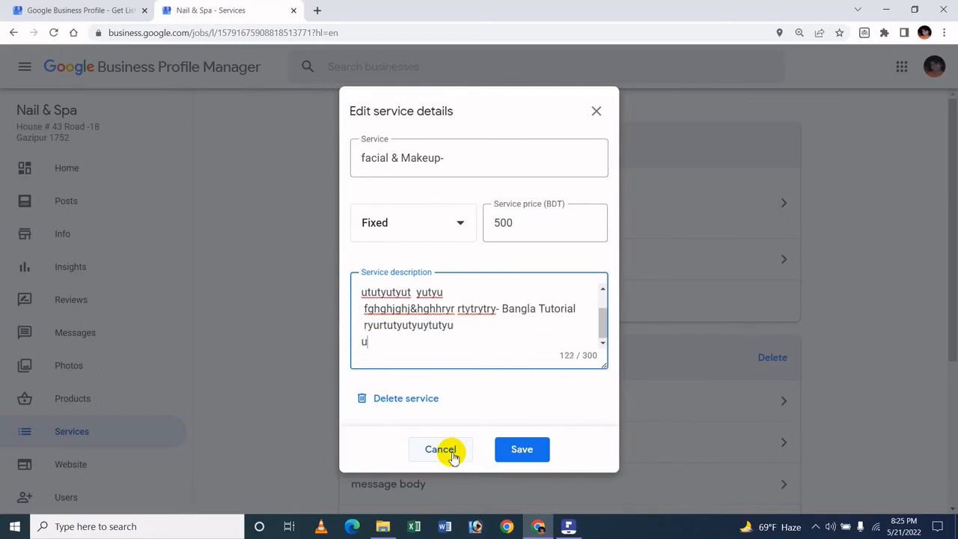
pyautogui.write('tuytty')
pyautogui.press('Return')
pyautogui.write('utyutyu')
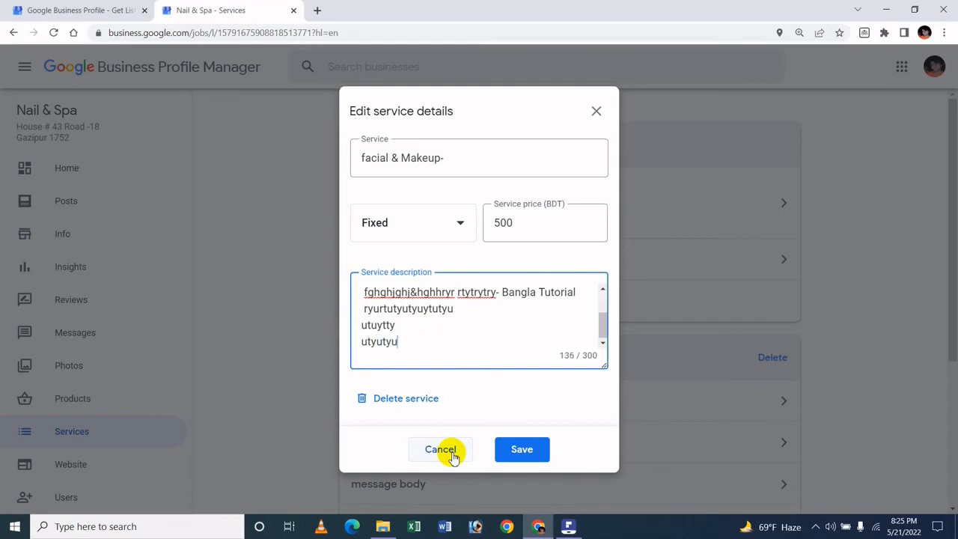
pyautogui.write('ytutyu utuytty utyutyutyut')
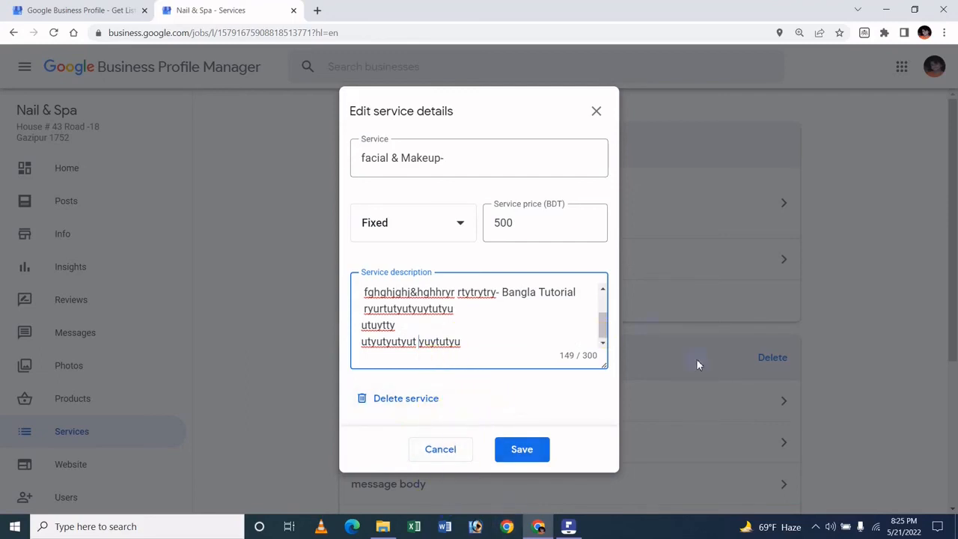
pyautogui.click(454, 454)
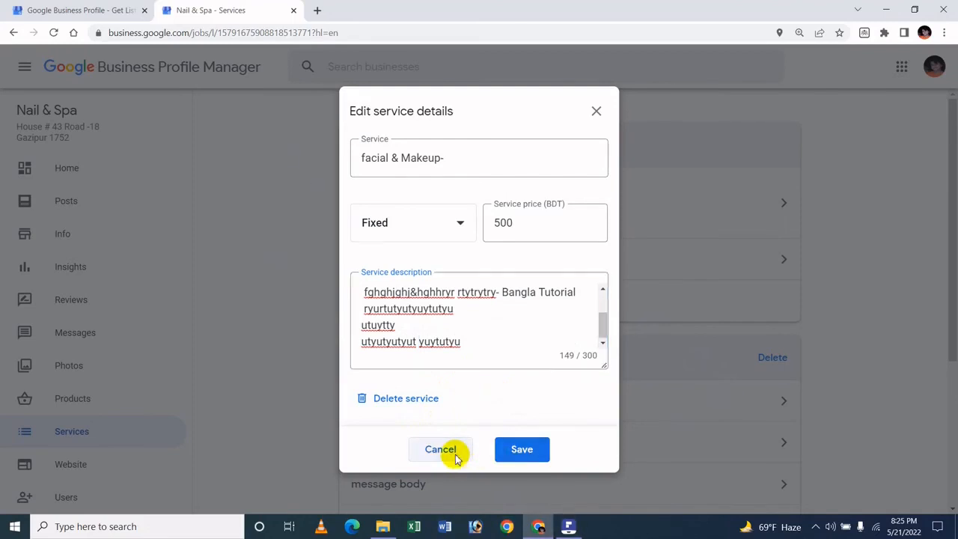
# Look through the remaining service categories, then return to the business information and review its attributes, description and opening date.
pyautogui.scroll(-3, 524, 367)
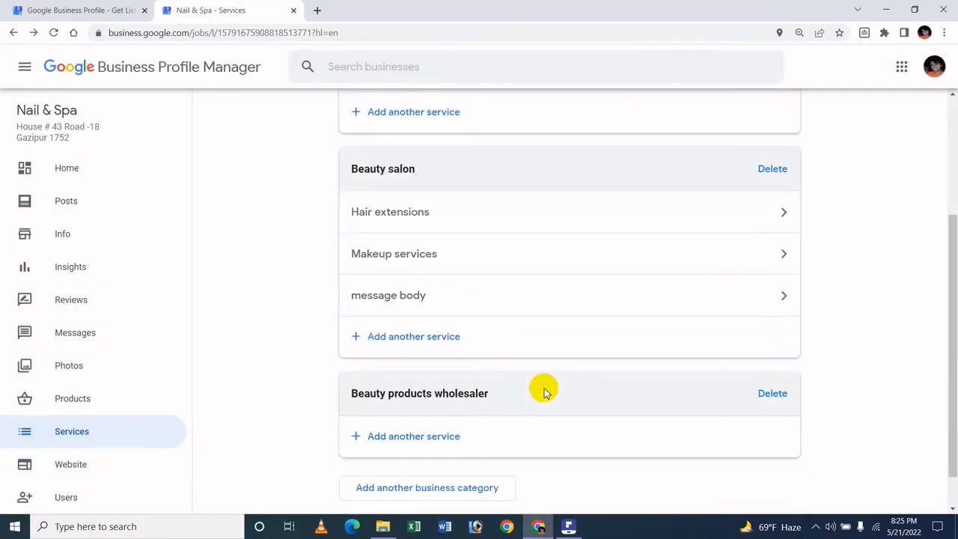
pyautogui.scroll(-1, 545, 391)
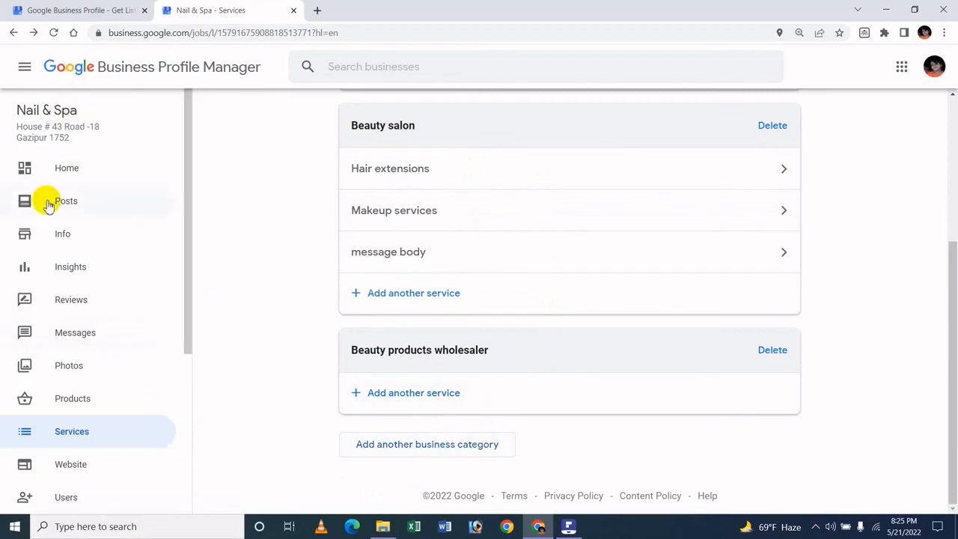
pyautogui.click(34, 240)
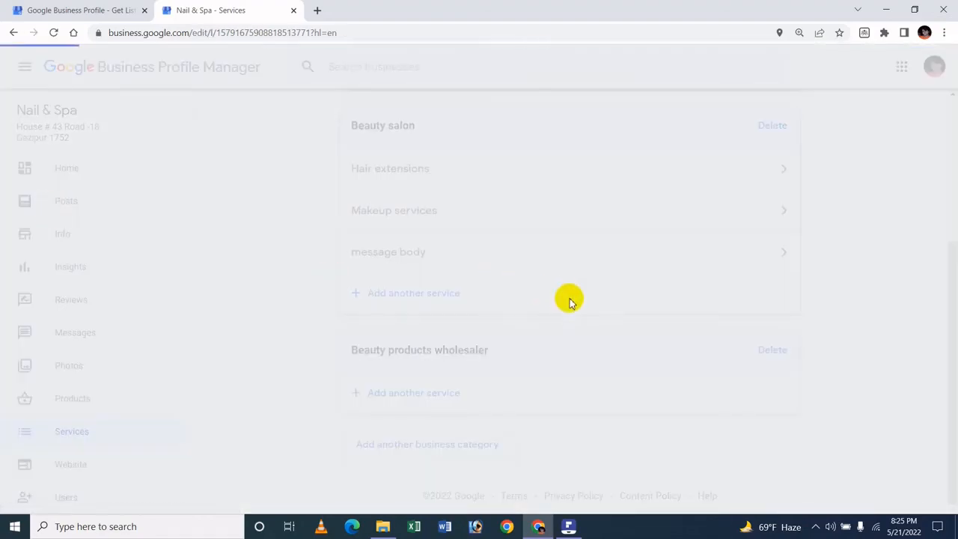
pyautogui.scroll(-3, 587, 382)
pyautogui.scroll(-10, 542, 216)
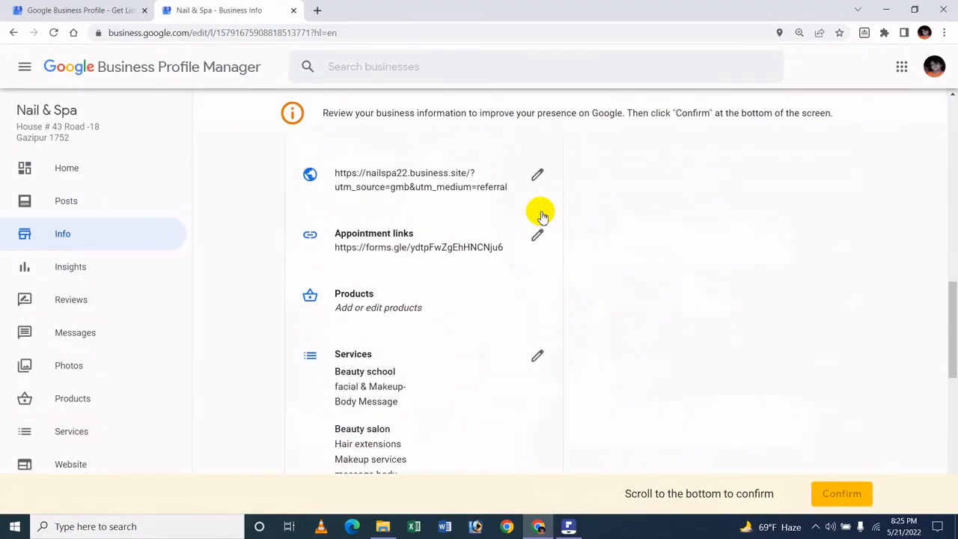
pyautogui.scroll(-3, 542, 216)
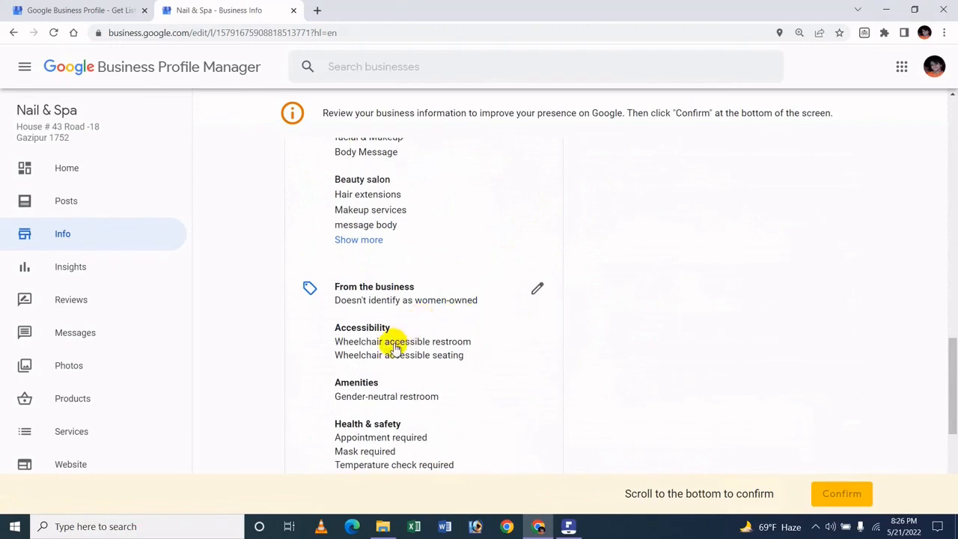
pyautogui.scroll(-2, 382, 322)
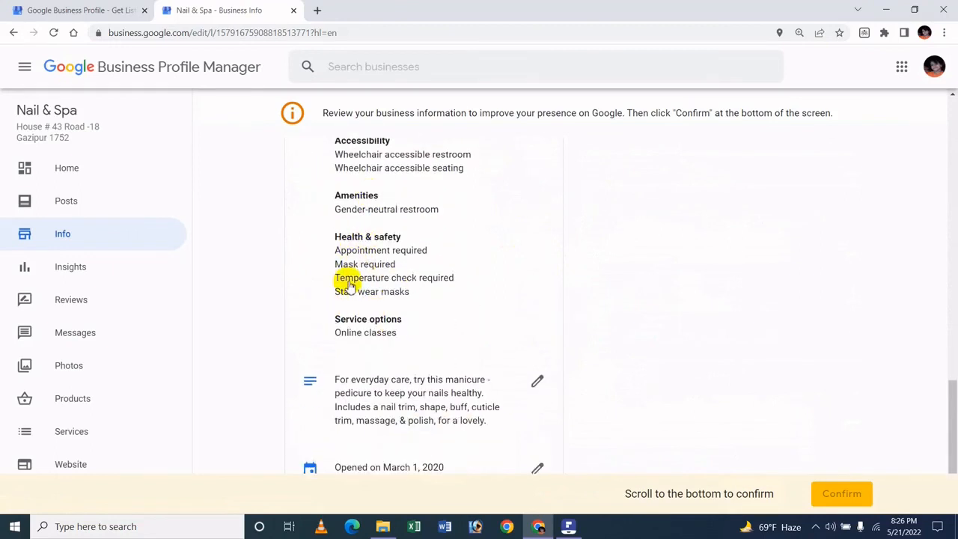
pyautogui.scroll(-2, 380, 184)
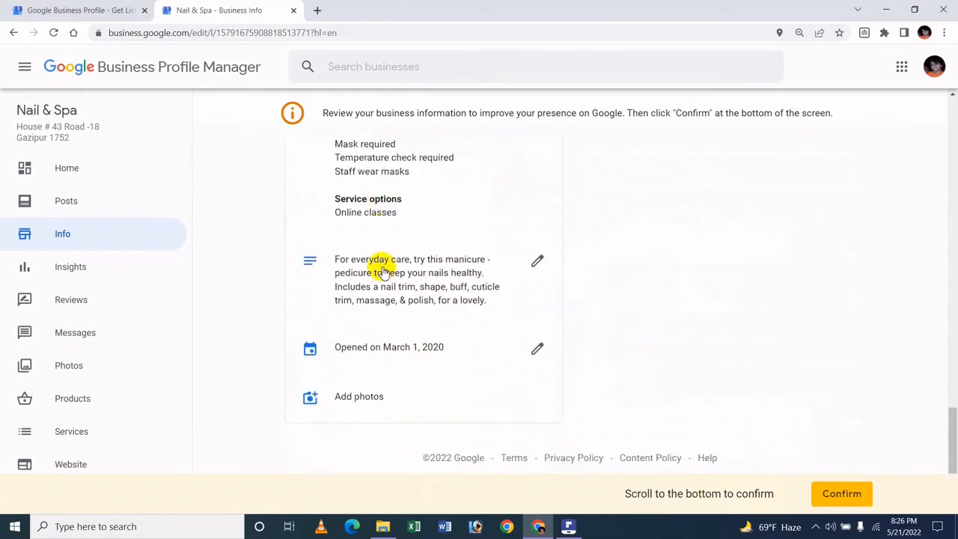
# Try appending "vcg" to the From the business description and cancel the edit.
pyautogui.click(383, 268)
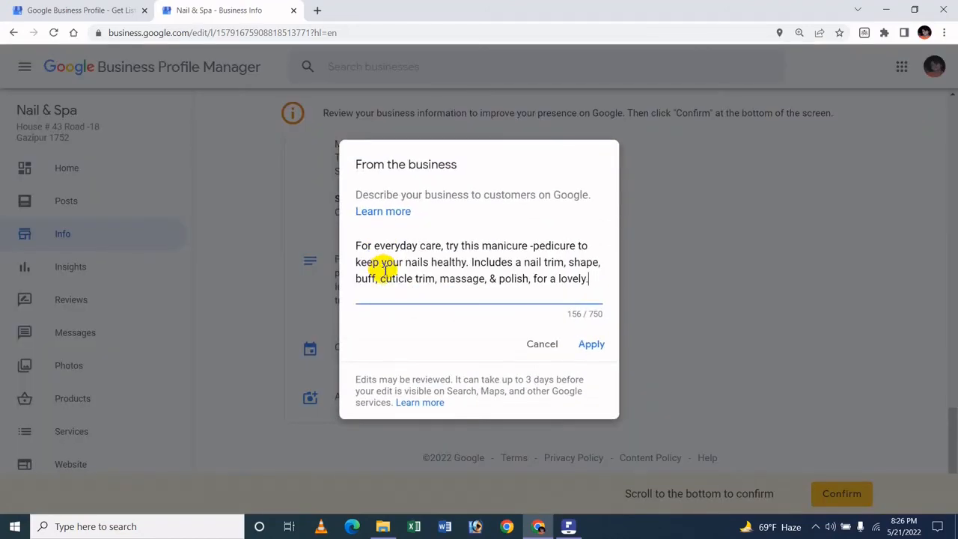
pyautogui.write('vcg')
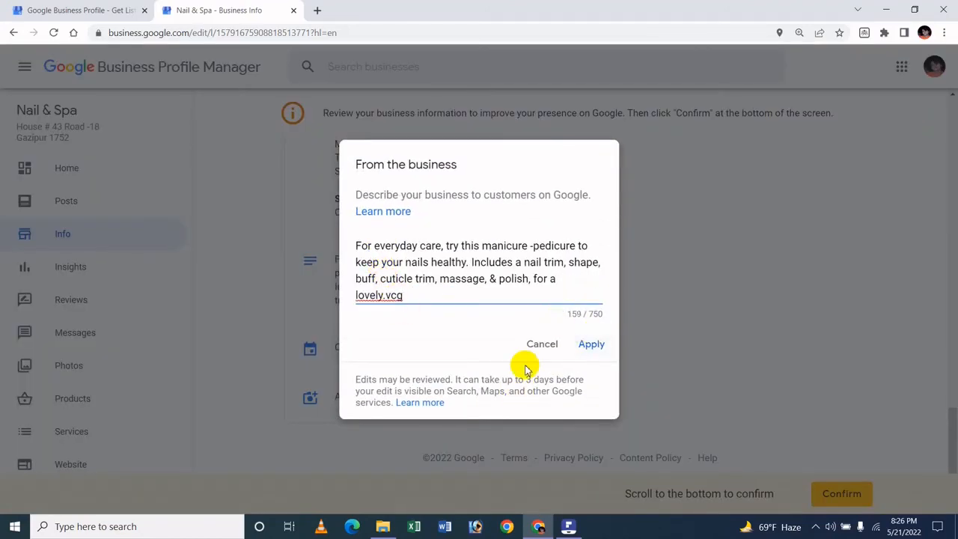
pyautogui.click(538, 347)
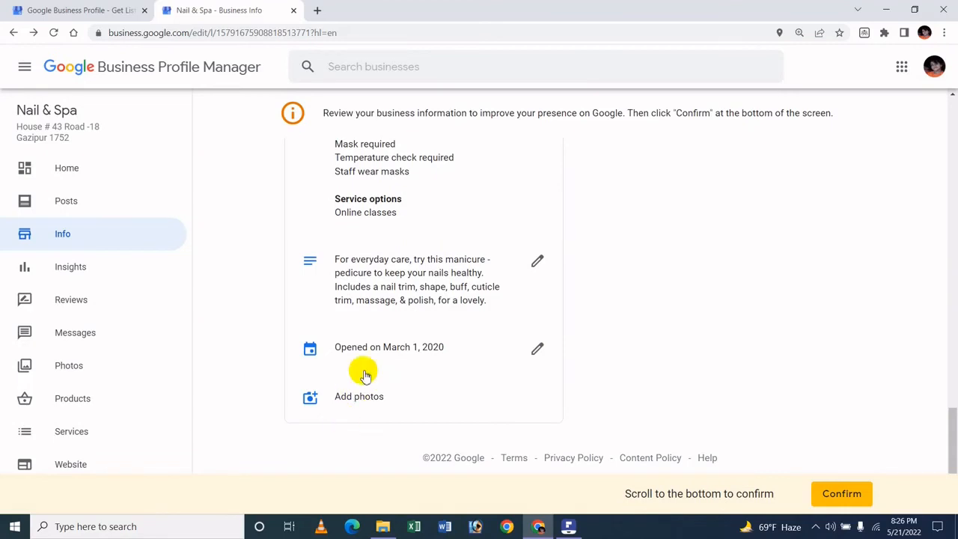